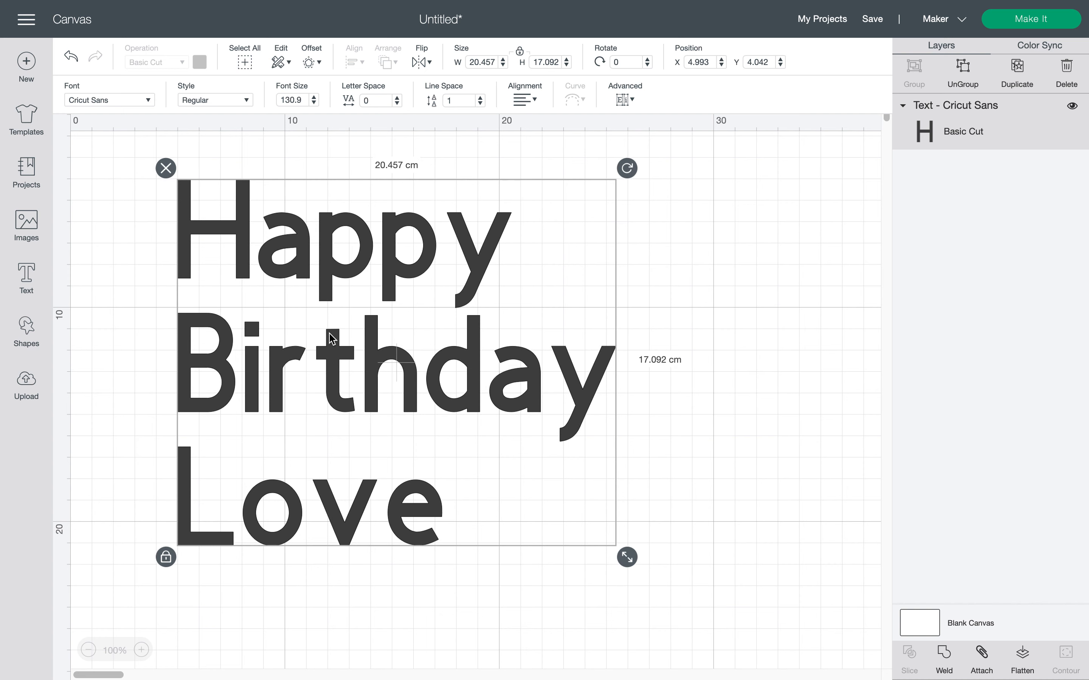
Change the font of the "Happy Birthday Love" text to October Twilight.
double_click(317, 366)
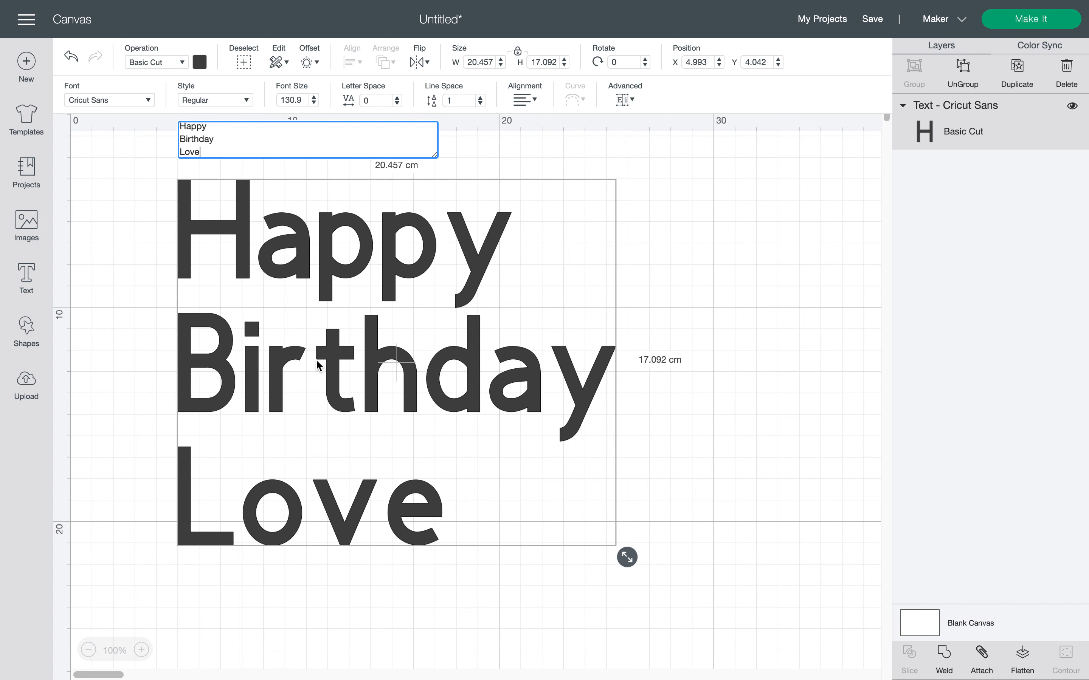
click(113, 99)
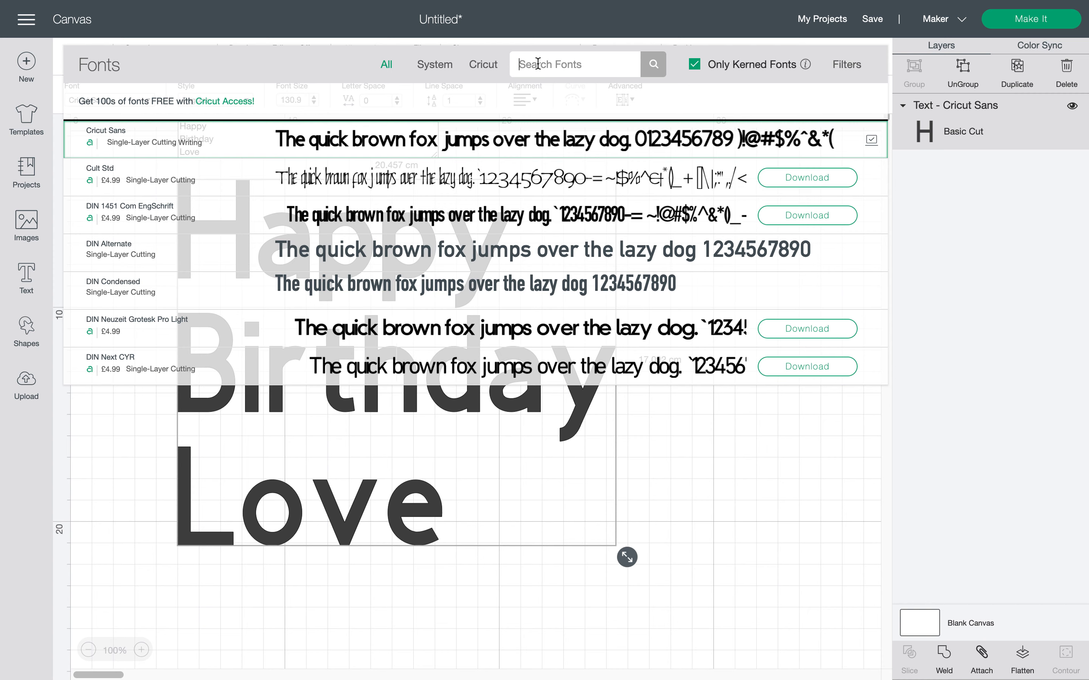
text(october)
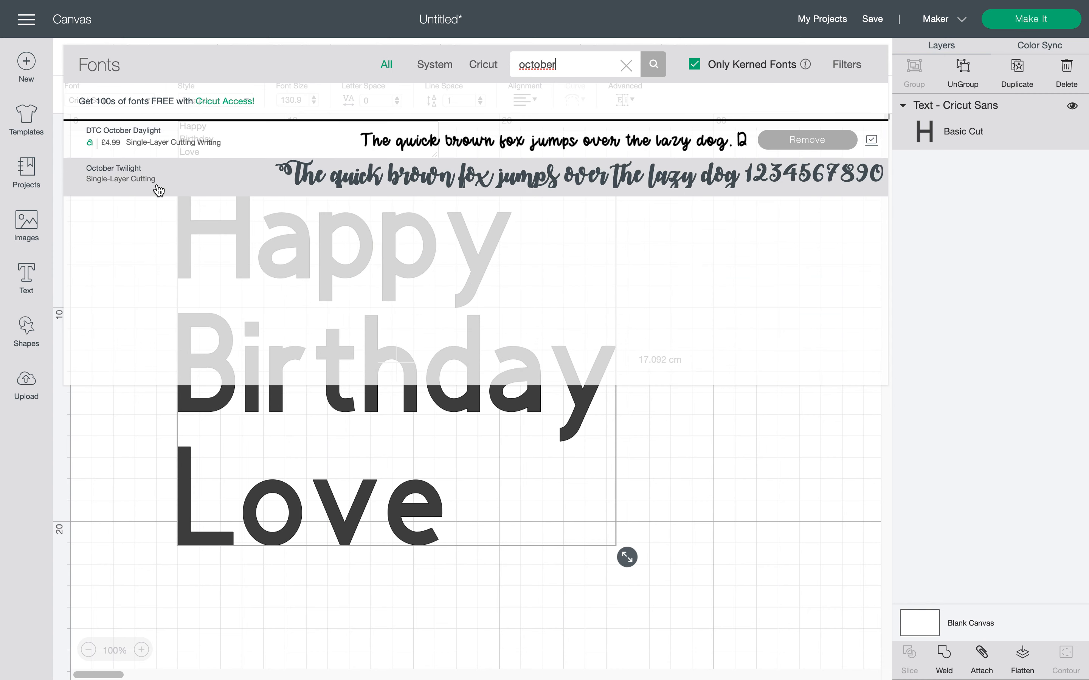
click(138, 179)
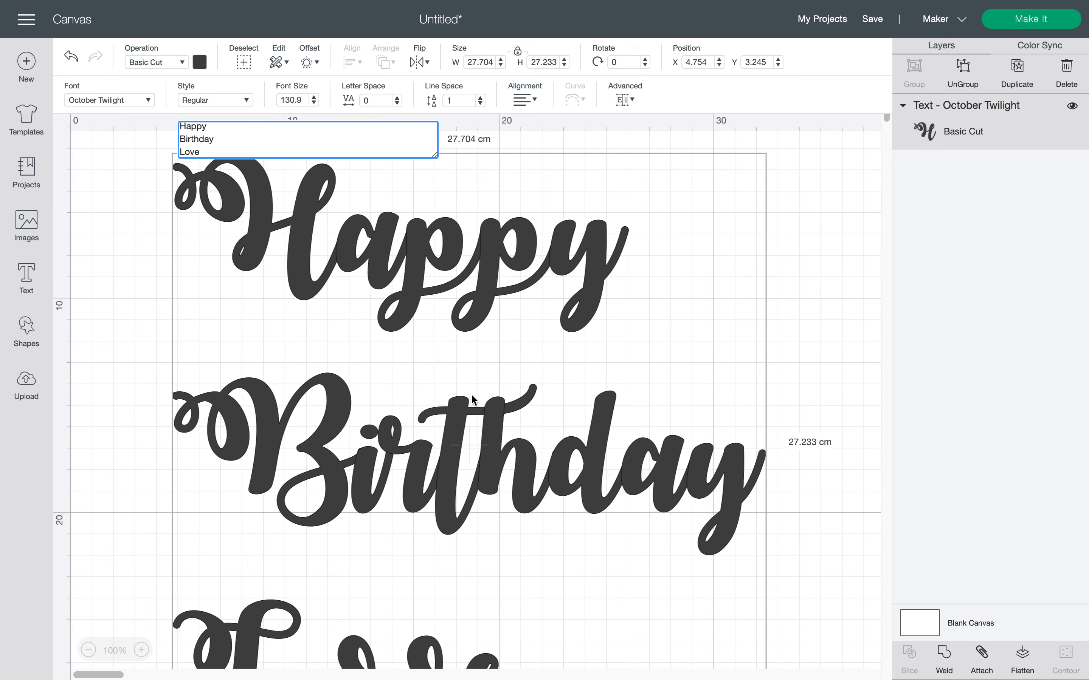
Scale the whole text down to about 19.8 cm wide and shift it slightly left to about X 4.1 cm.
scroll(471, 393, down, 5)
drag(756, 581, 569, 413)
scroll(569, 414, up, 5)
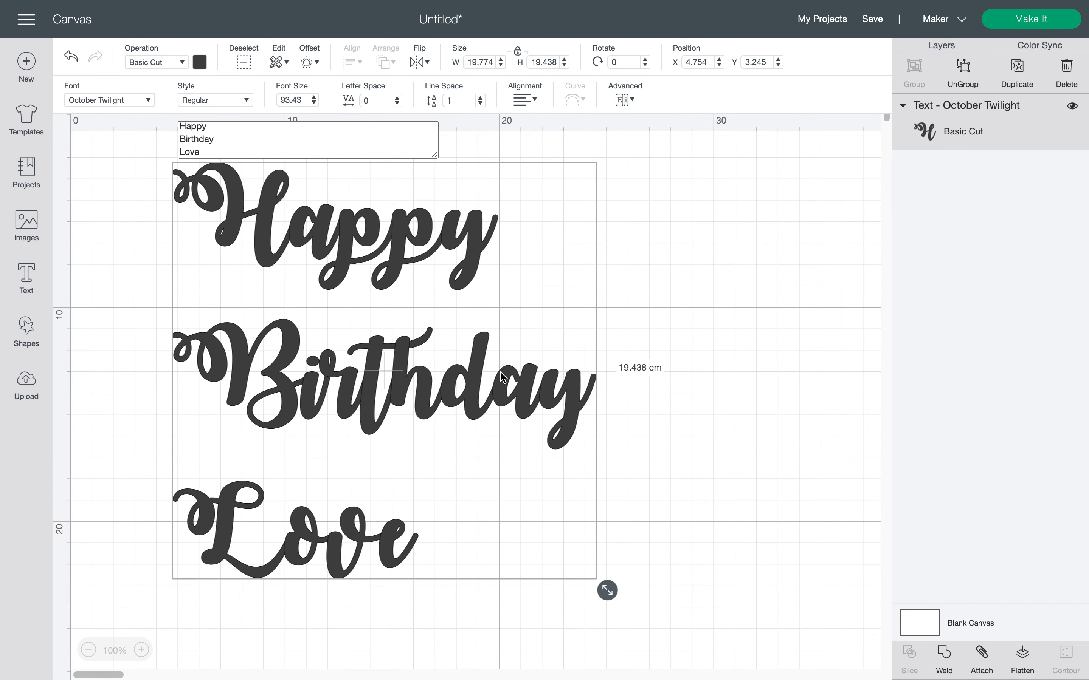
drag(458, 371, 443, 370)
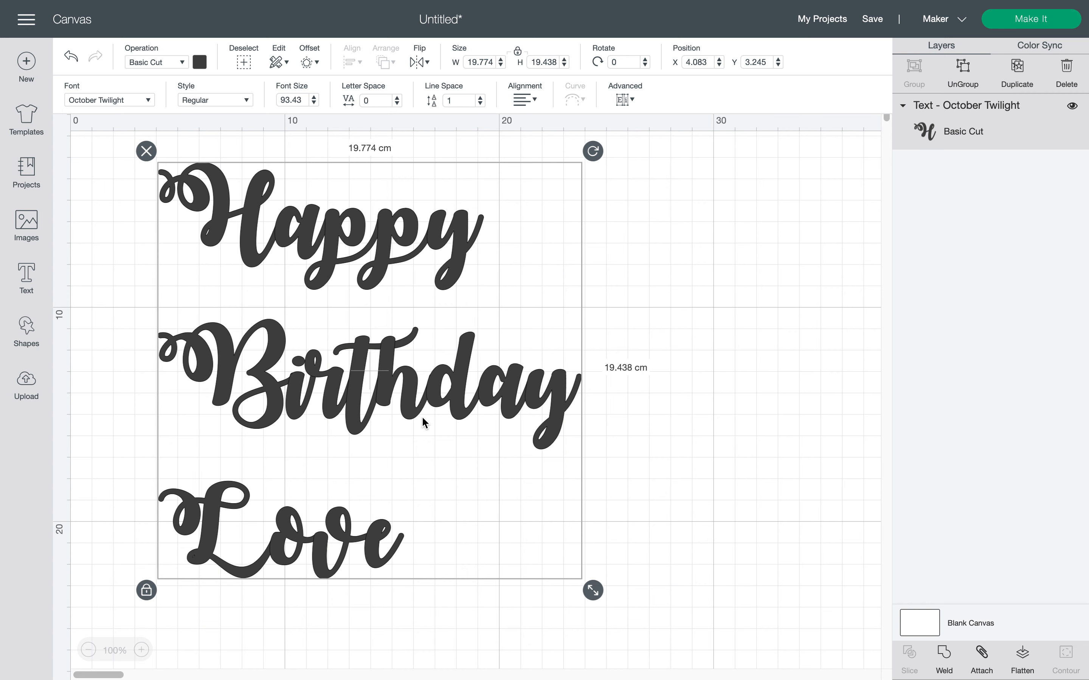
Ungroup the text into separate, individually movable letters.
click(628, 518)
click(321, 372)
click(963, 68)
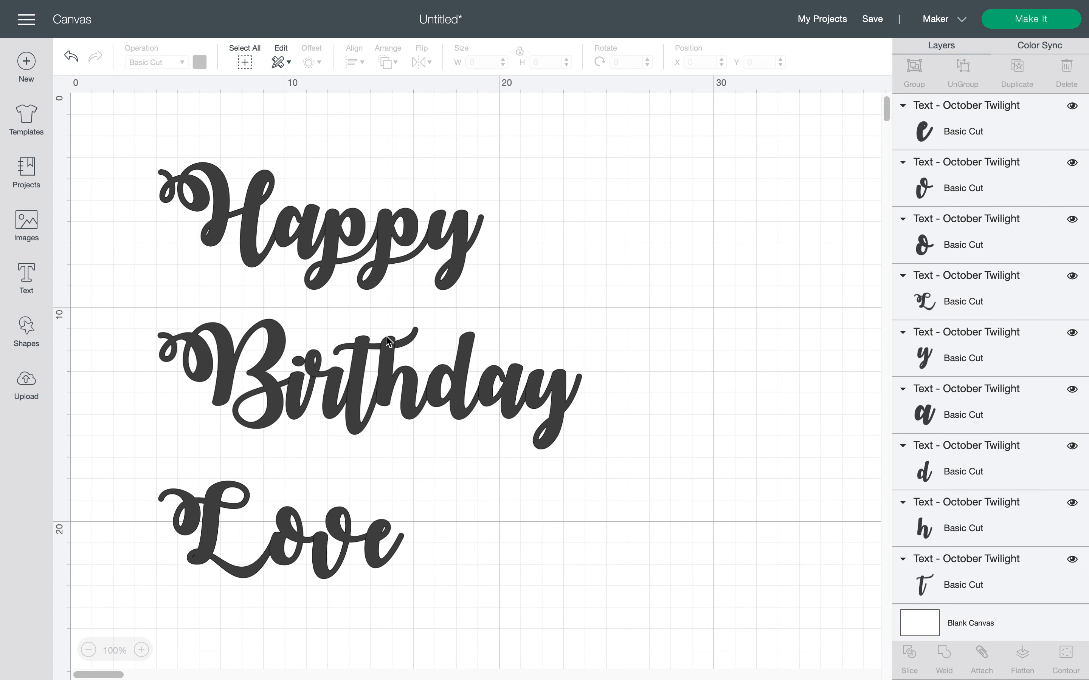
Nudge the letters "rthday" in Birthday together 0.1 cm left and 0.1 cm down toward the "i".
mouse_move(628, 417)
mouse_down()
mouse_move(437, 359)
mouse_move(317, 355)
mouse_up()
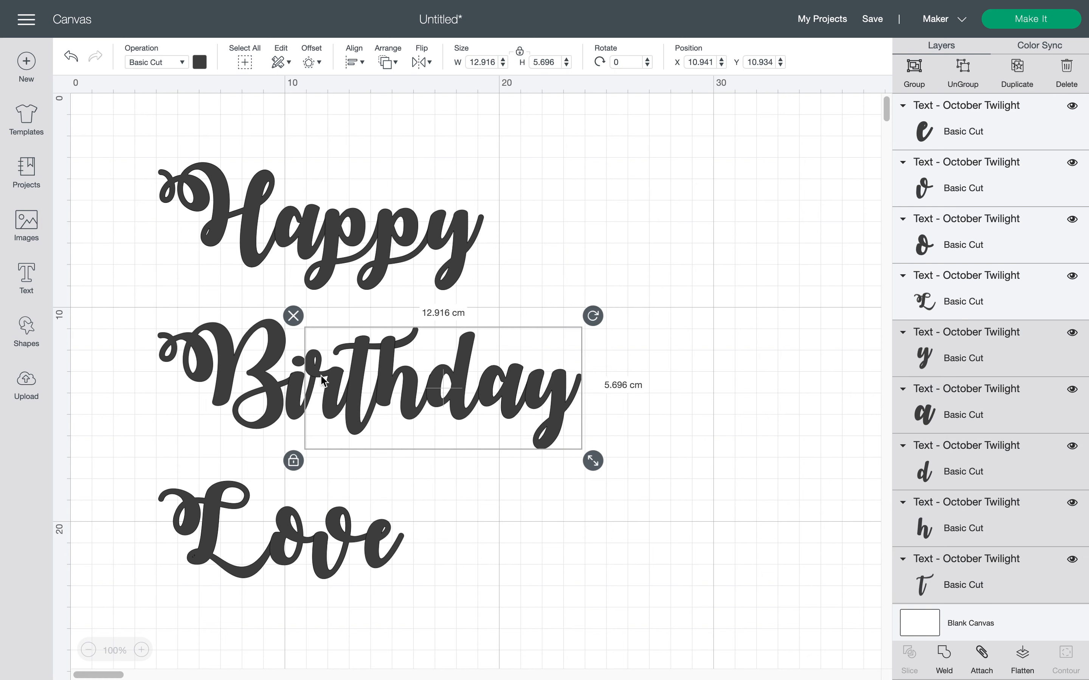
key(Left)
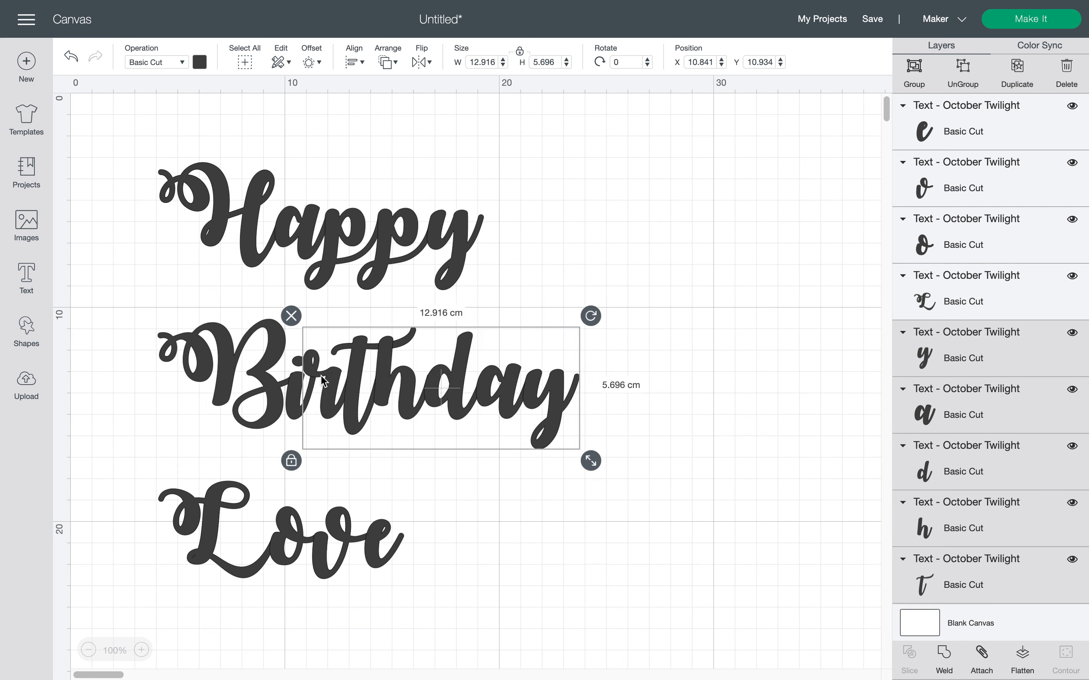
key(Down)
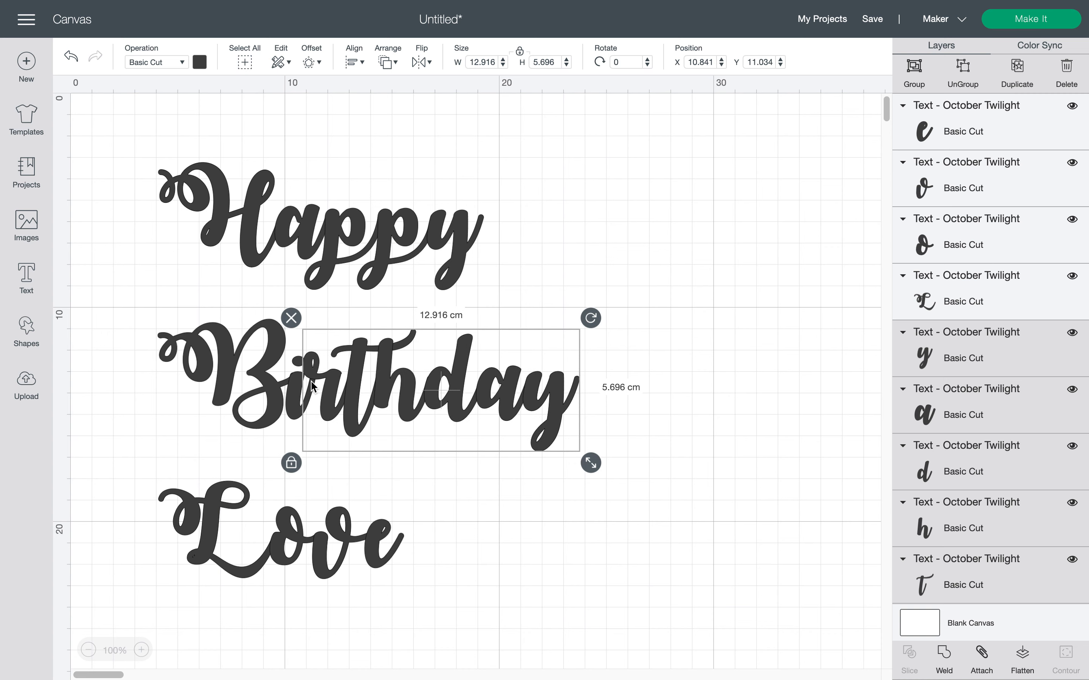
click(653, 393)
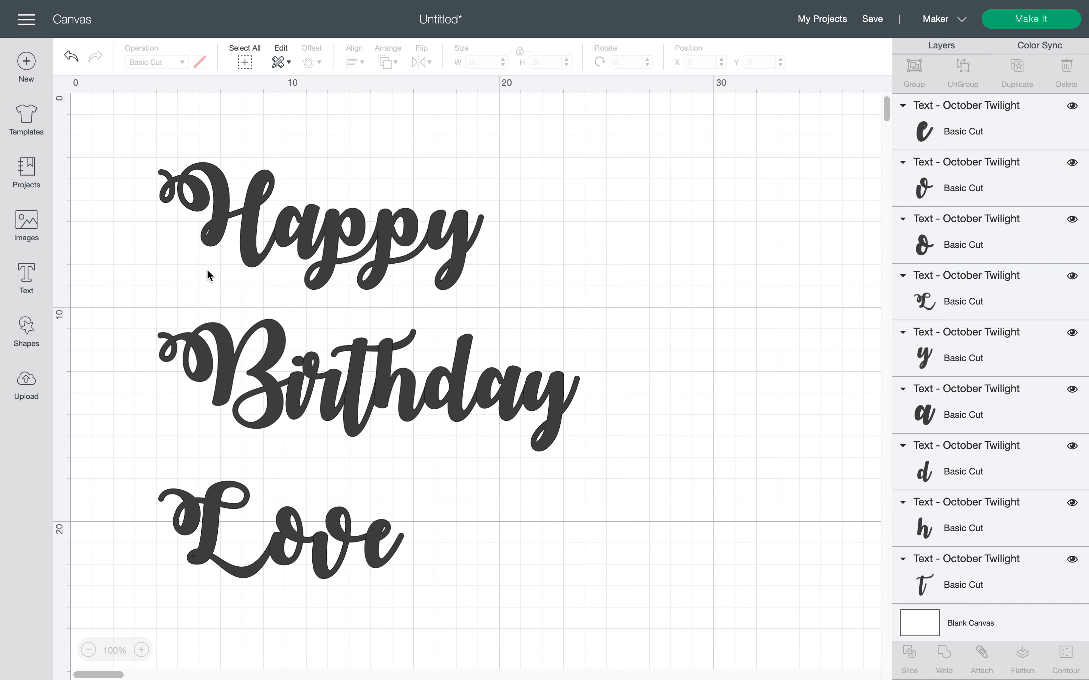
Move the "y" of Happy slightly left so it overlaps the preceding "p".
click(470, 233)
mouse_move(470, 233)
mouse_down()
mouse_move(550, 233)
mouse_move(457, 231)
mouse_up()
click(540, 254)
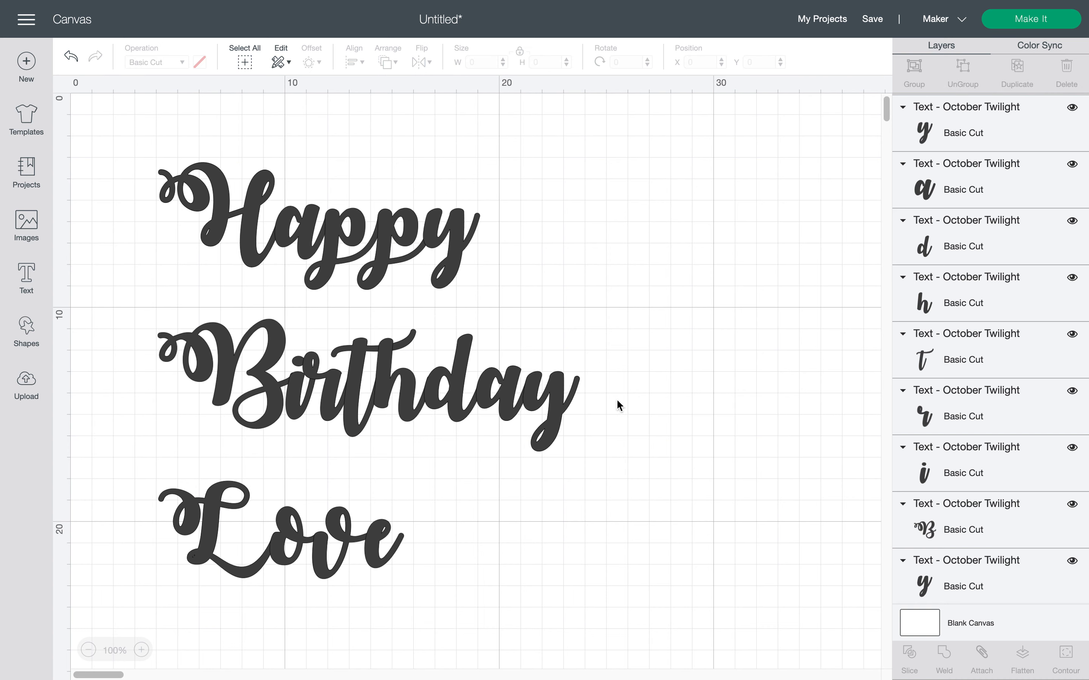
Move all the letters of Birthday up to overlap the bottom of Happy, at about X 1.5 and Y 7.8 cm.
drag(616, 406, 180, 340)
drag(404, 405, 352, 351)
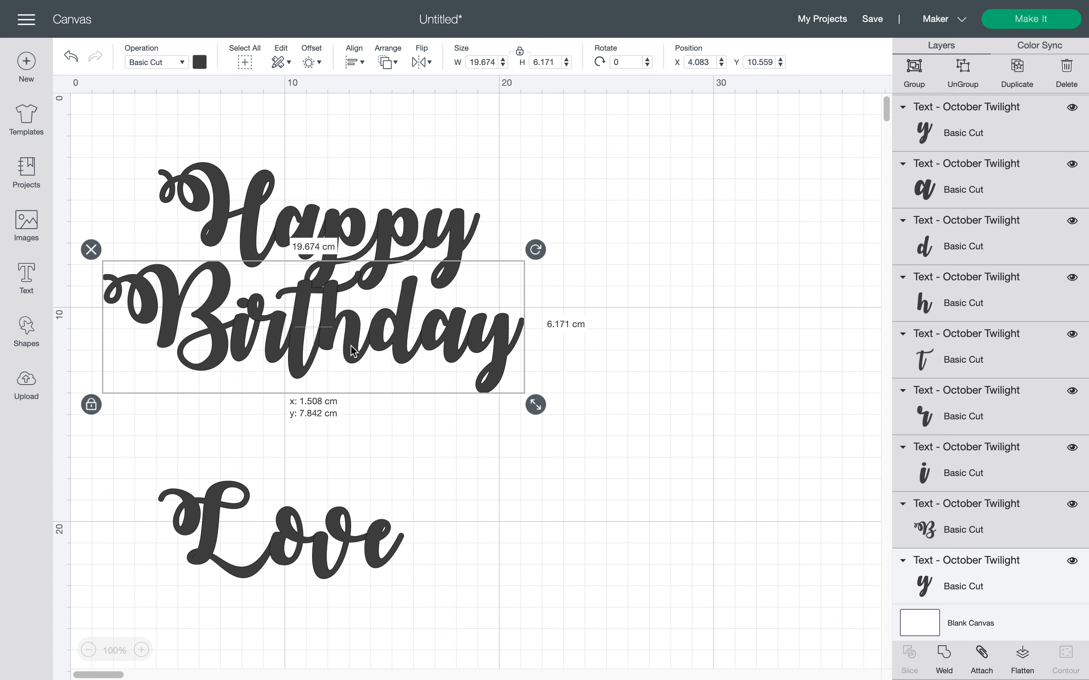
drag(352, 351, 353, 351)
Move all the letters of Love up to overlap the bottom of Birthday, at about X 6.0 and Y 12.4 cm.
drag(434, 578, 145, 471)
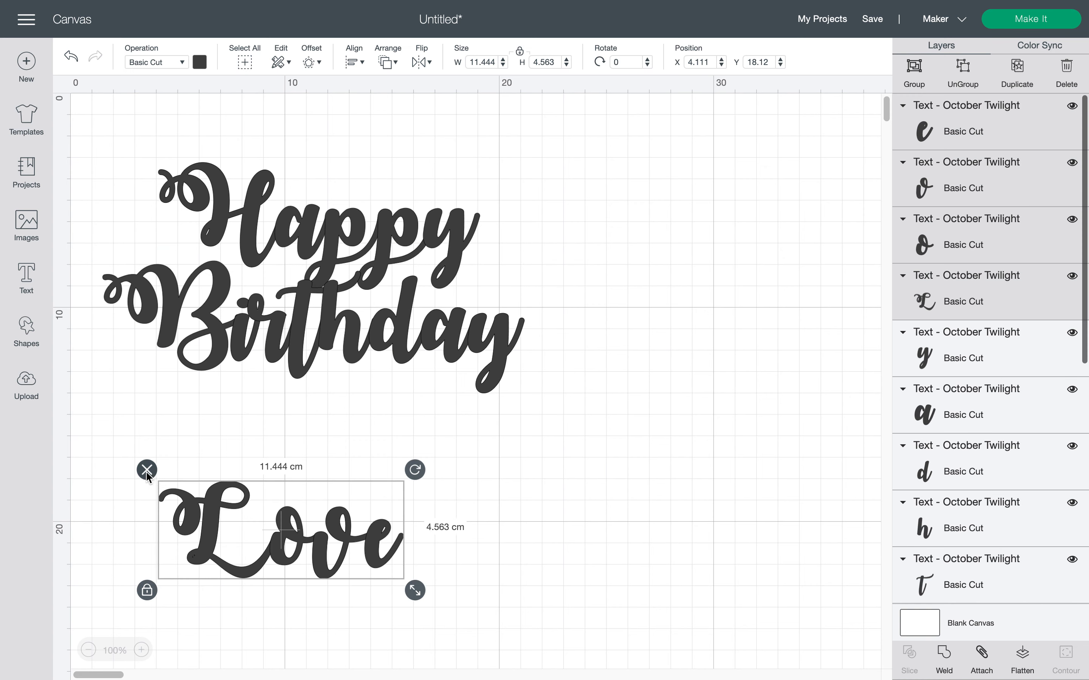
drag(293, 556, 335, 433)
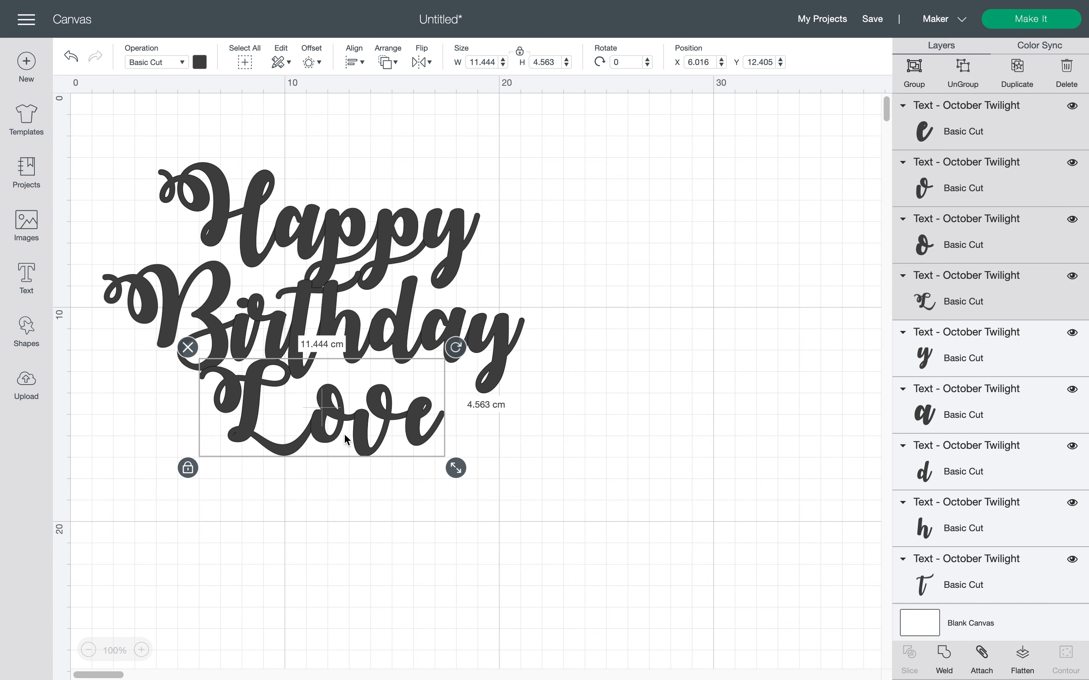
click(423, 504)
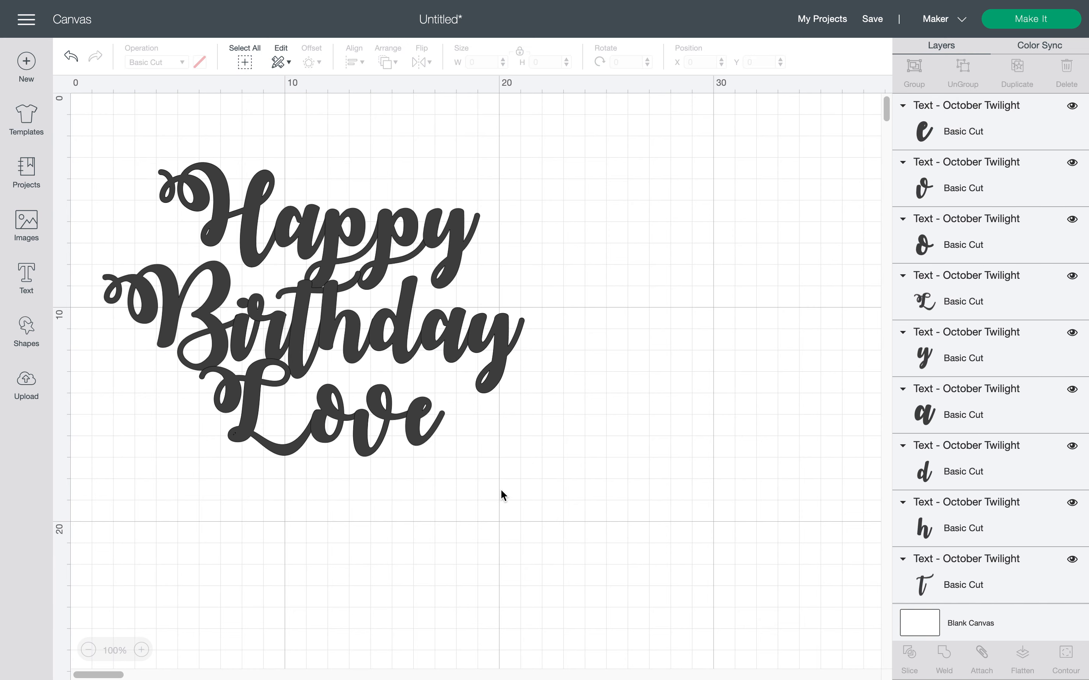
Fine-tune the overlaps in Birthday by slightly shifting the "d", the "ay" pair and the "i".
scroll(500, 489, up, 1)
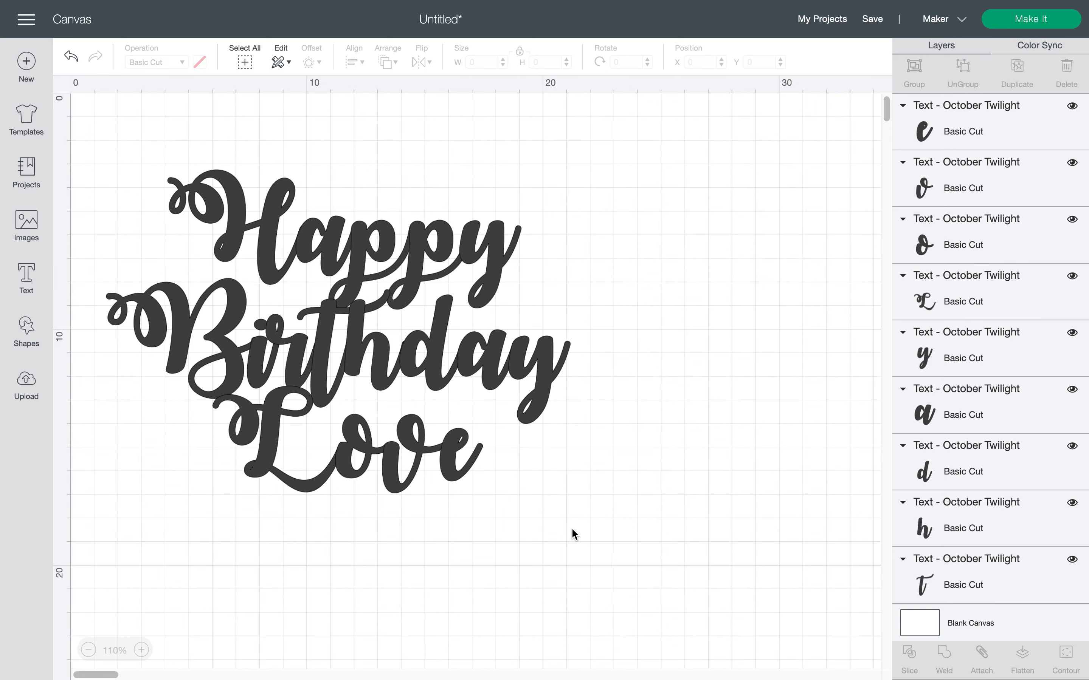
scroll(601, 548, up, 1)
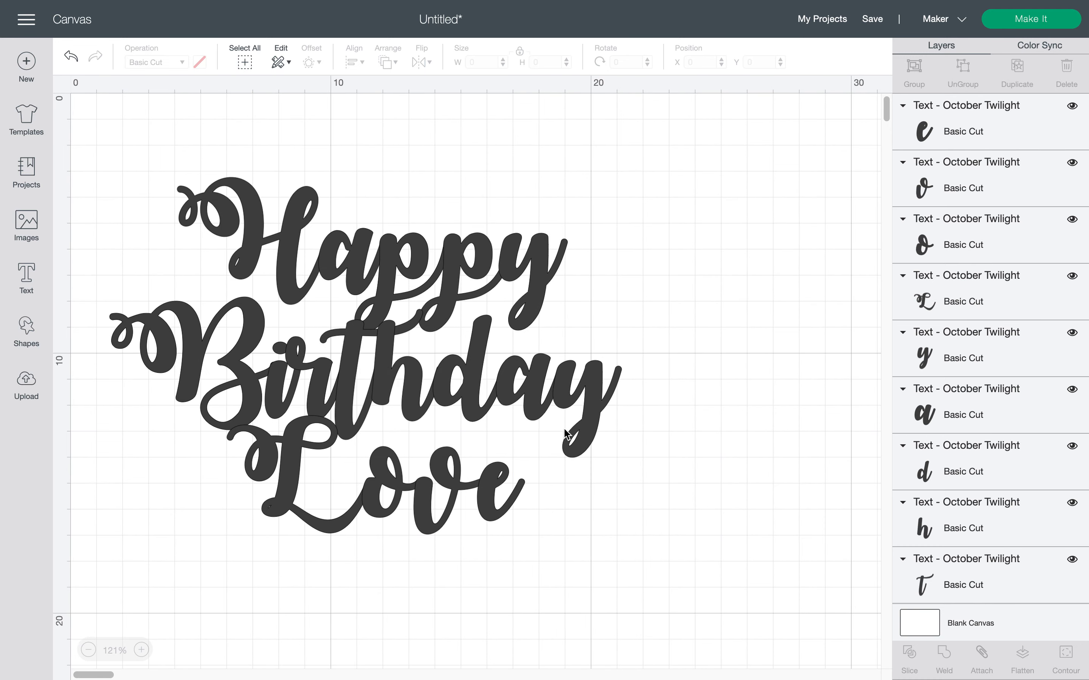
click(443, 376)
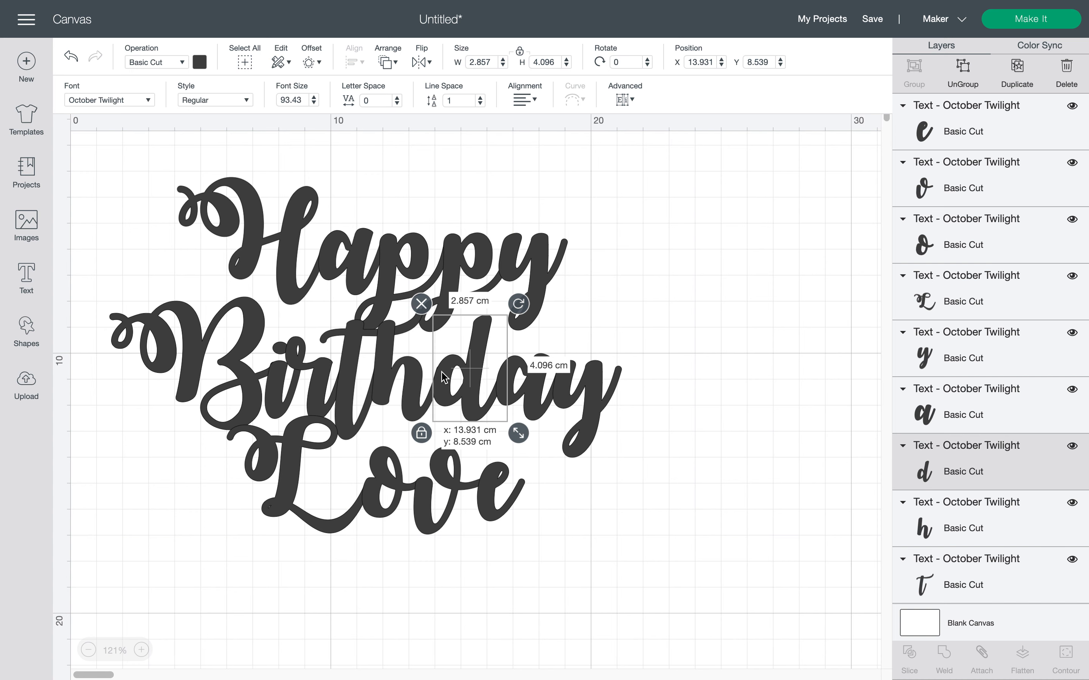
drag(657, 416, 532, 368)
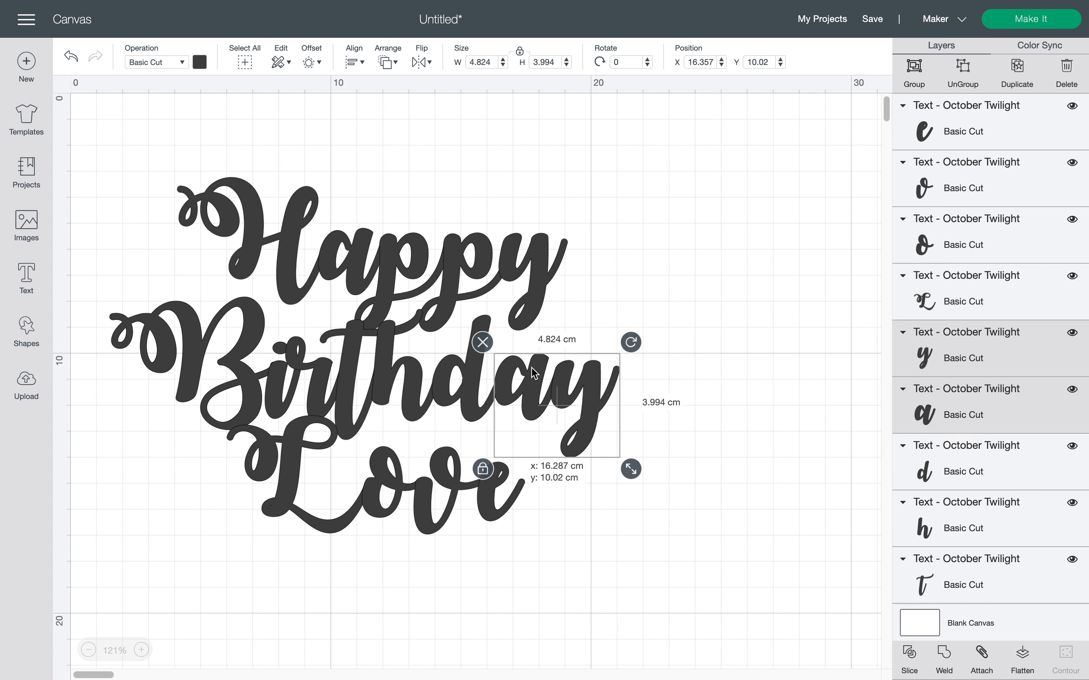
click(635, 418)
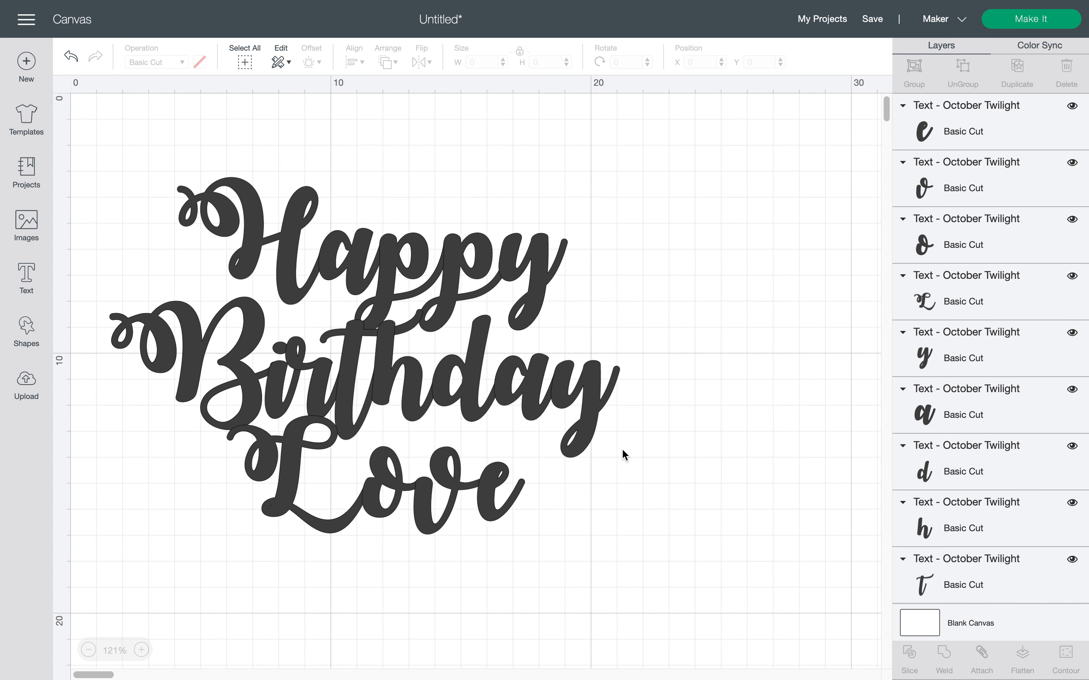
drag(281, 406, 279, 404)
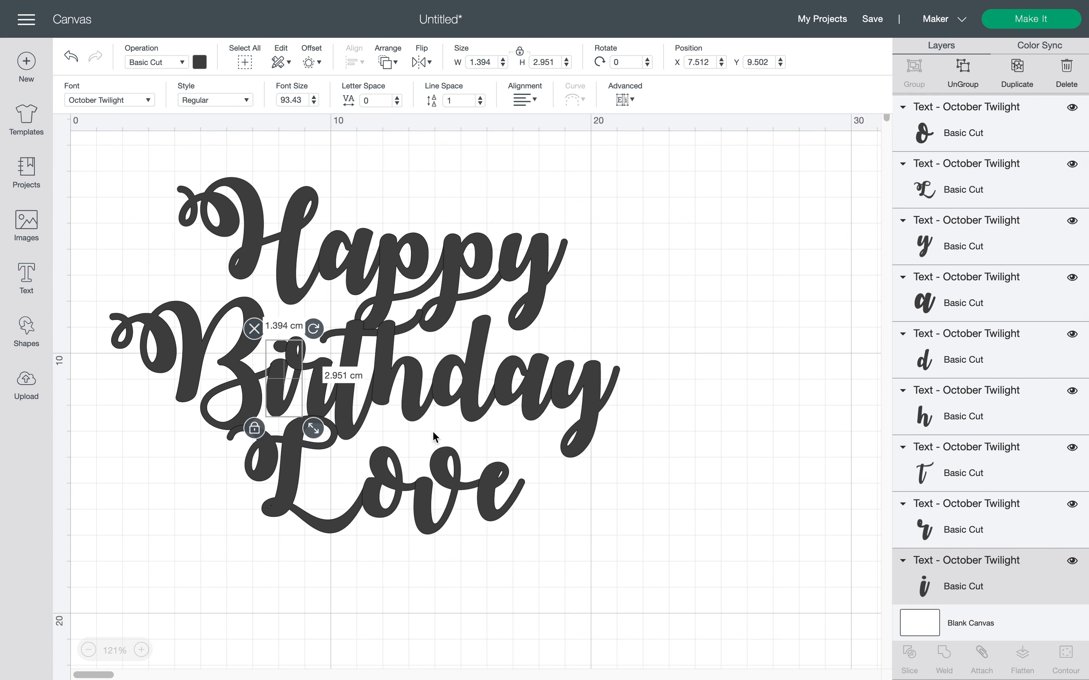
click(673, 472)
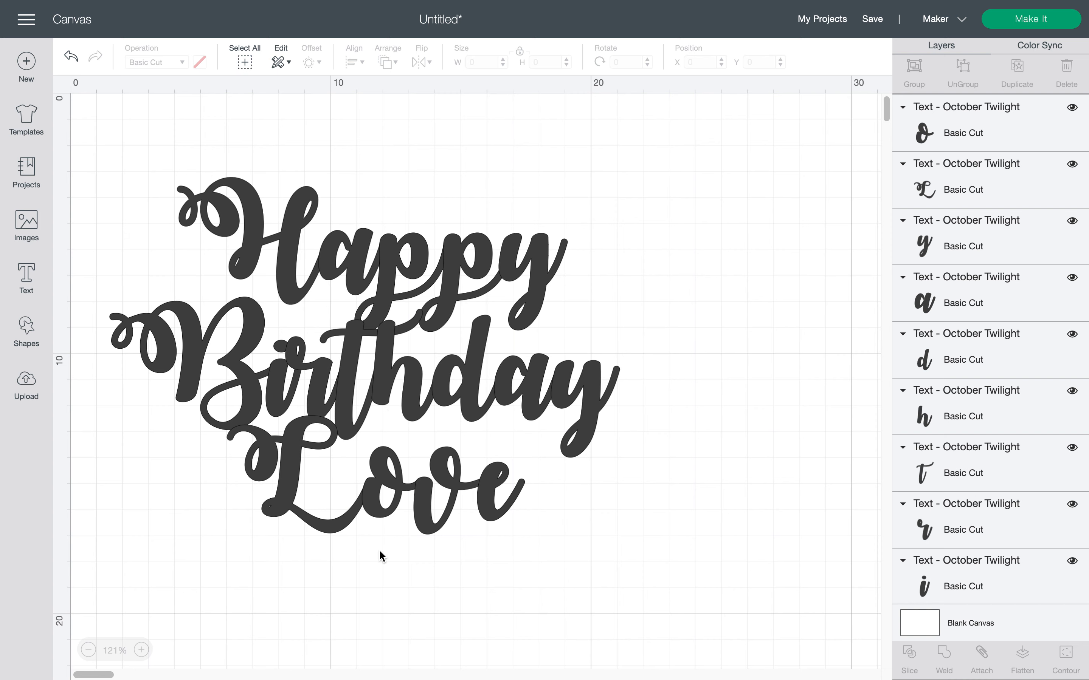
Adjust the first "p" of Happy to about X 10.96 cm and fine-tune the "h" and "d" of Birthday.
click(385, 281)
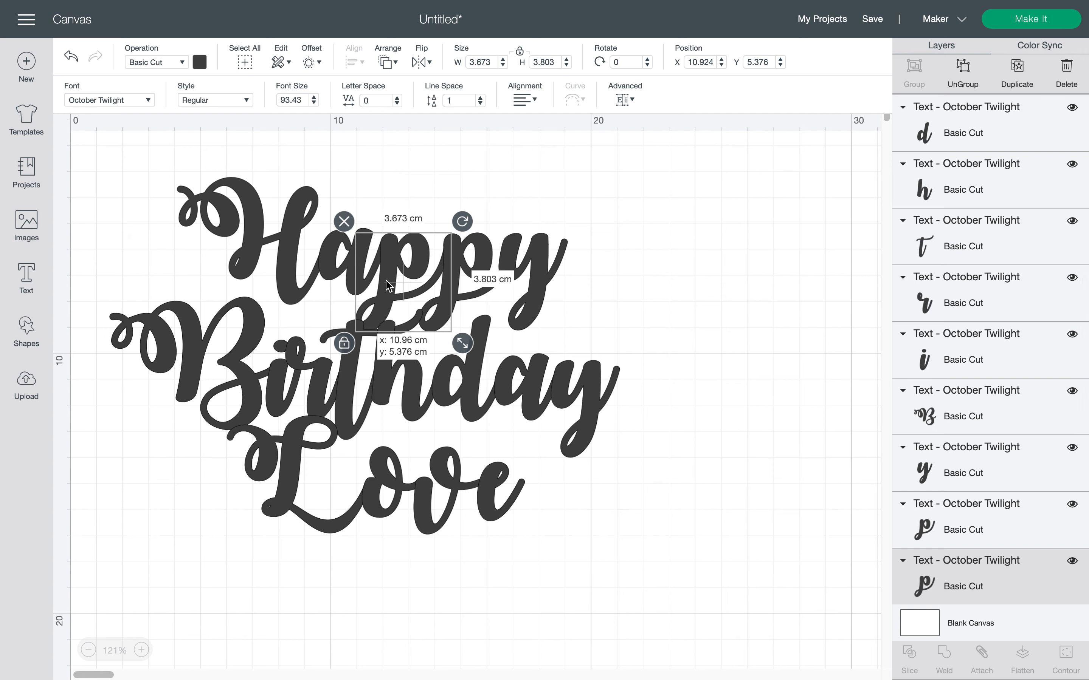
drag(387, 284, 387, 284)
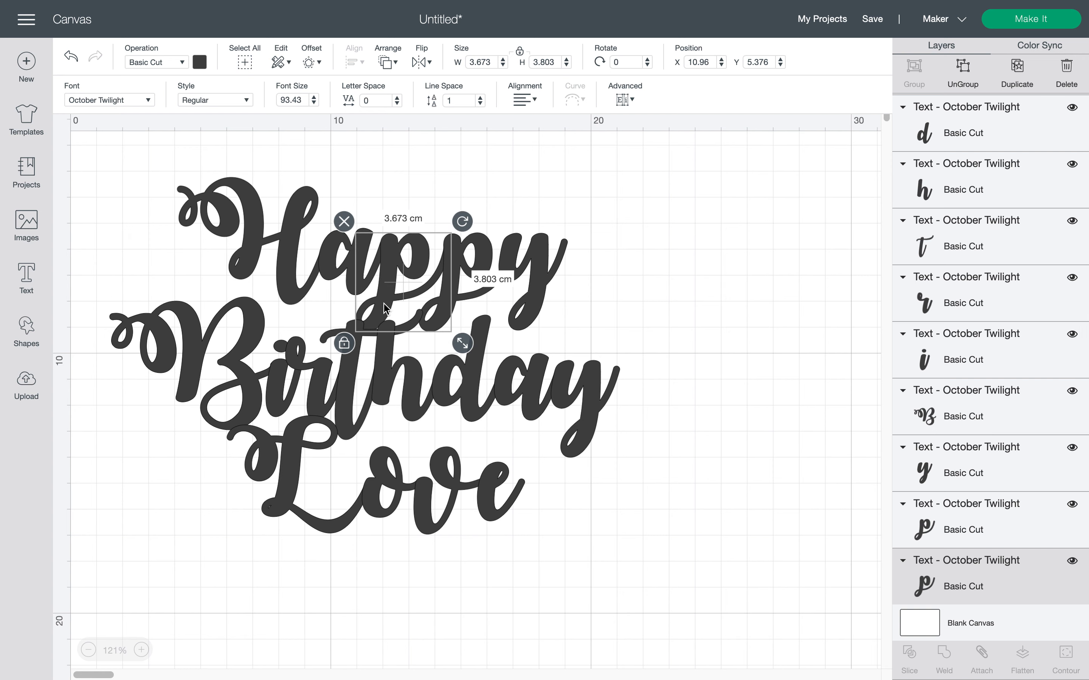
drag(386, 357, 386, 356)
drag(466, 371, 464, 368)
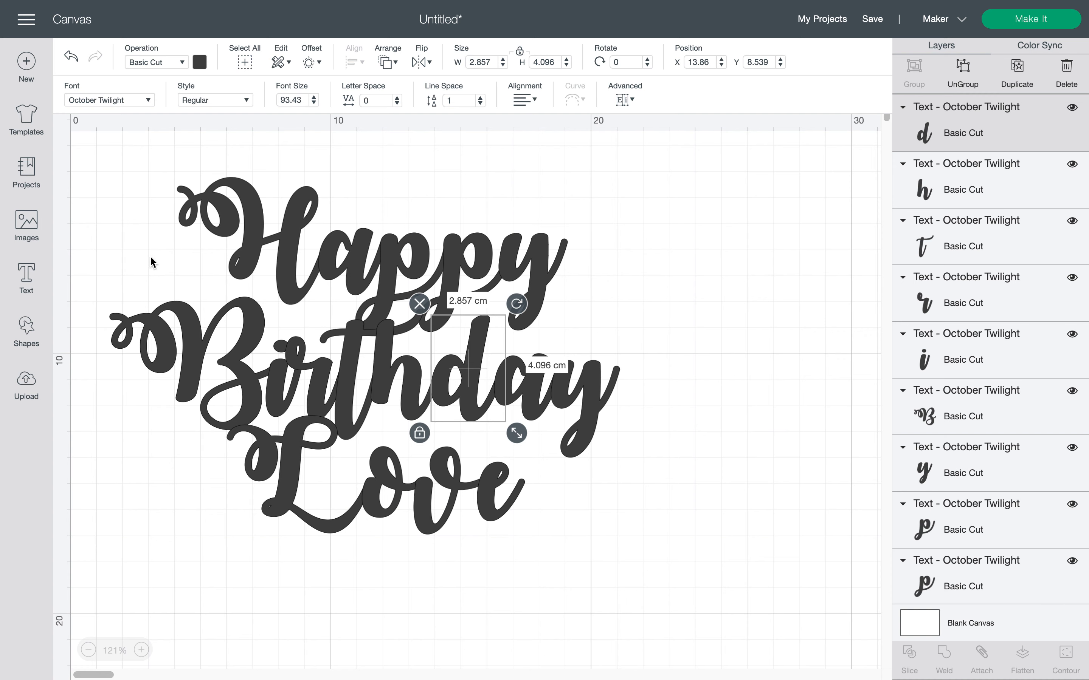
Add a star shape, shrink it to about 3.1 cm wide and place it in the empty space right of Happy.
click(26, 333)
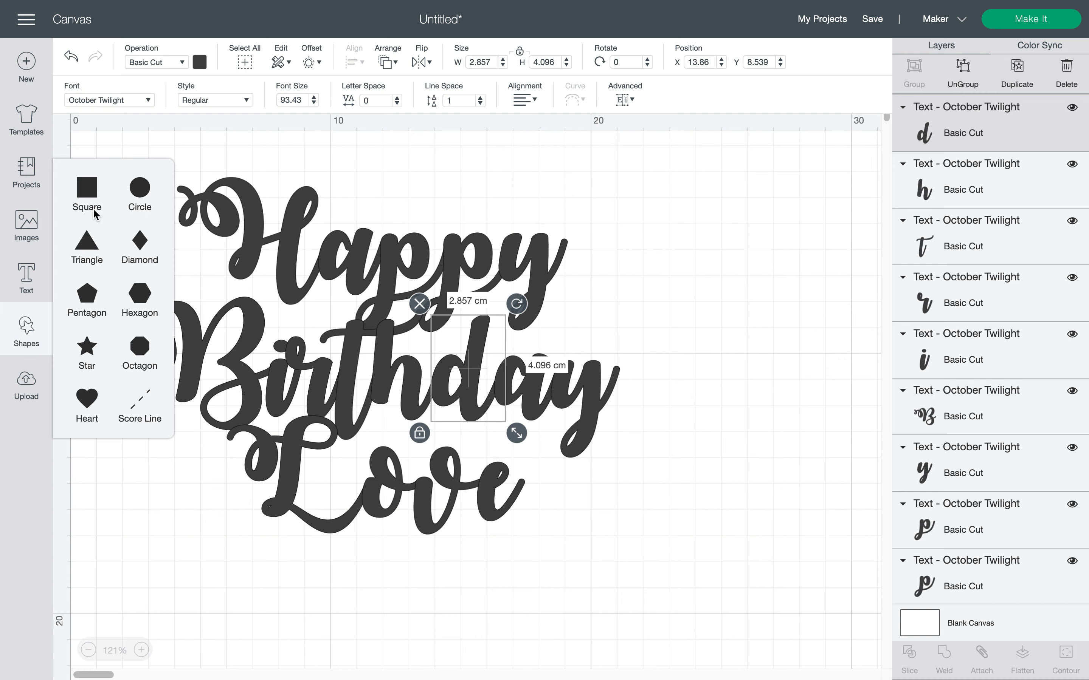
click(98, 347)
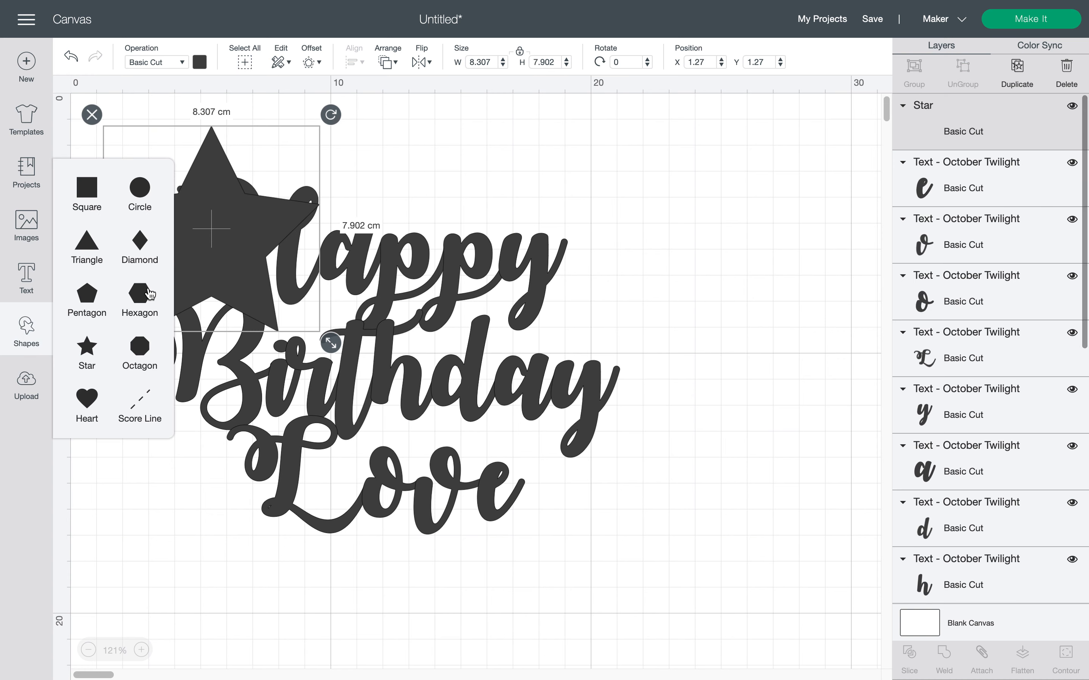
drag(223, 242, 256, 396)
drag(364, 499, 230, 371)
drag(186, 313, 206, 263)
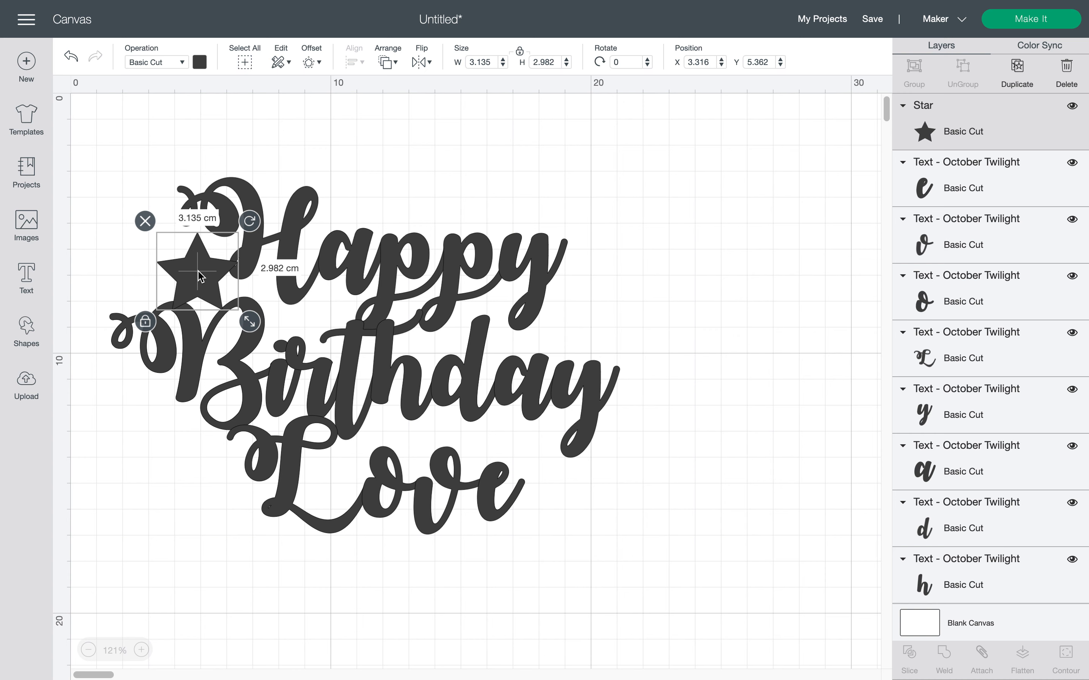
drag(199, 275, 693, 273)
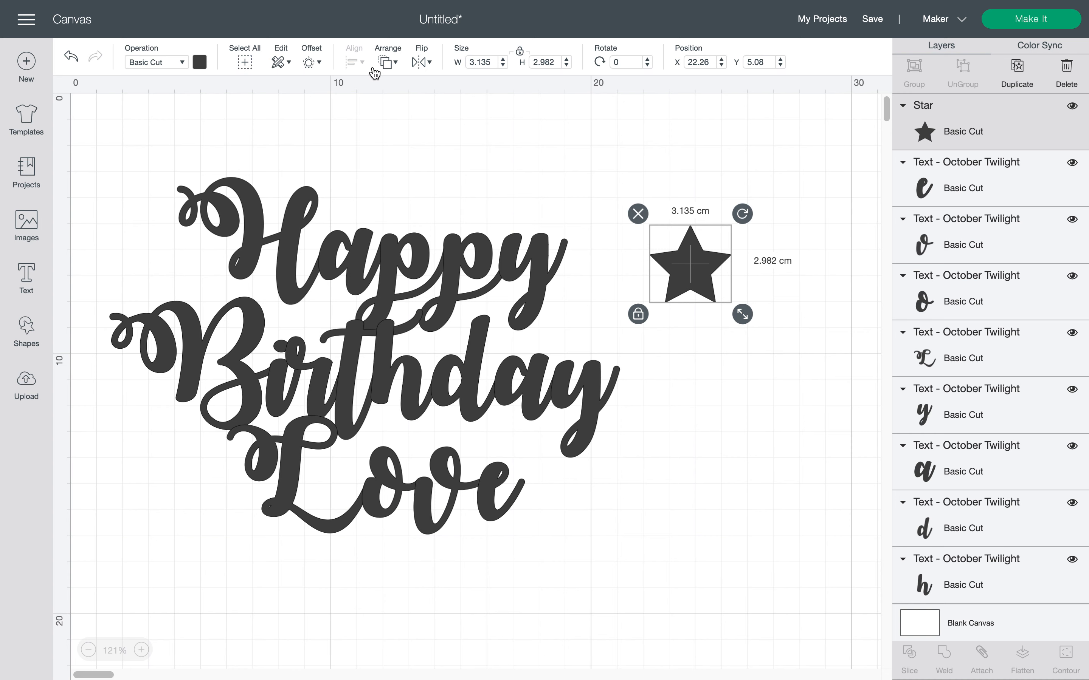
Duplicate the star, shrink the copy to about 1.8 cm wide and position it over the middle of the original.
right_click(679, 272)
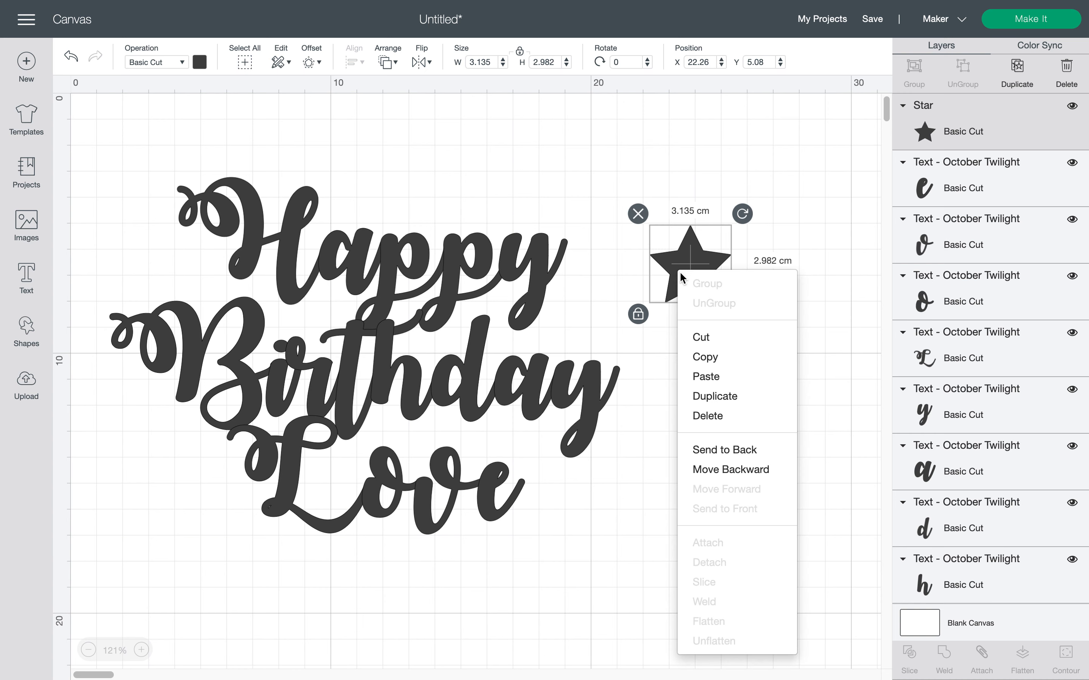
click(714, 396)
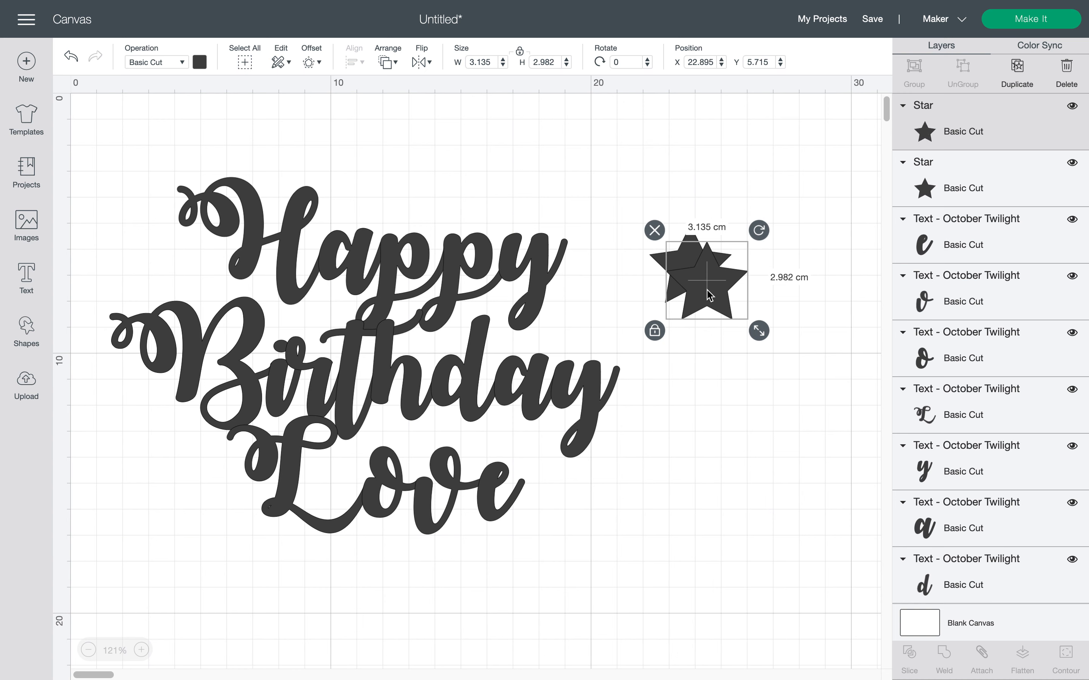
drag(706, 293, 693, 278)
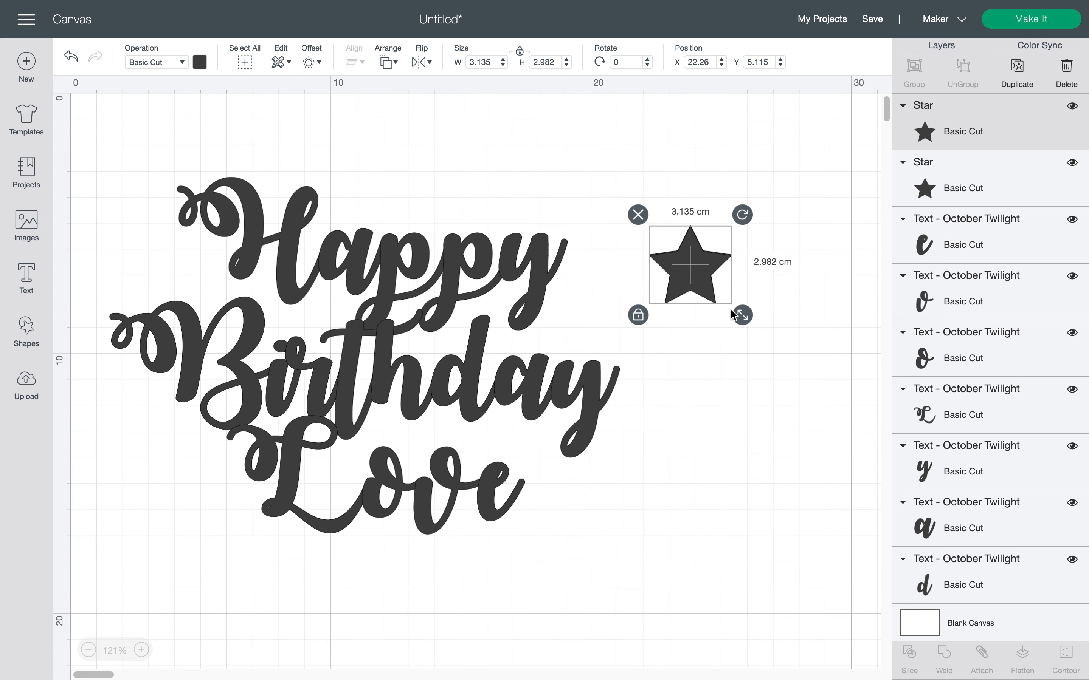
drag(743, 315, 703, 275)
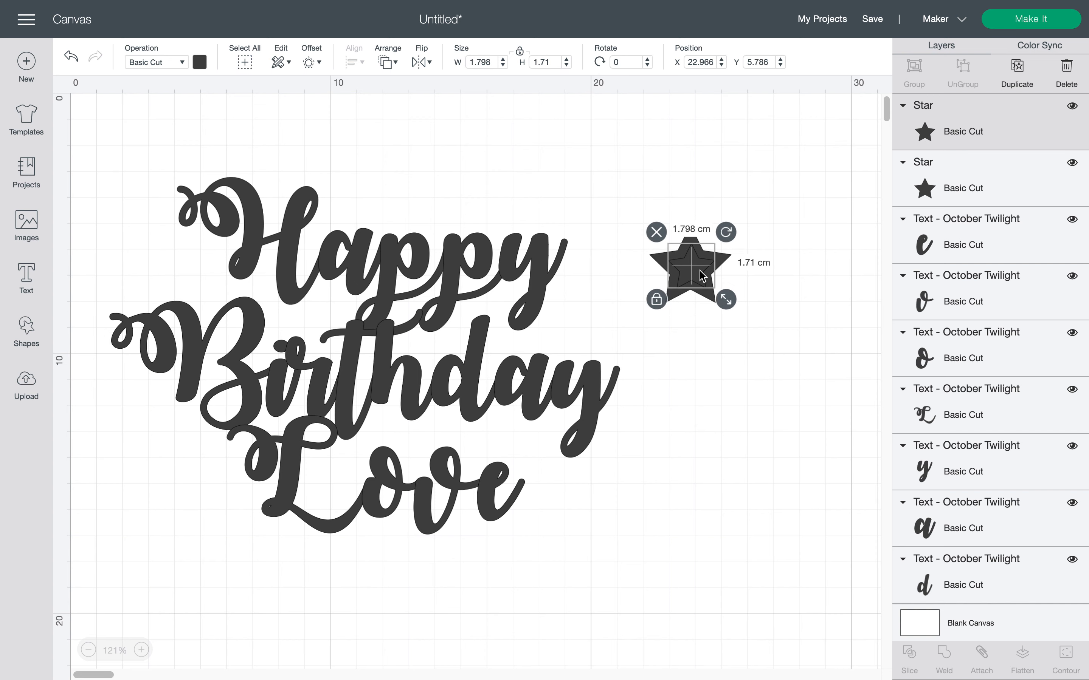
Select both stars and align them to a common center.
click(741, 358)
drag(734, 332, 655, 215)
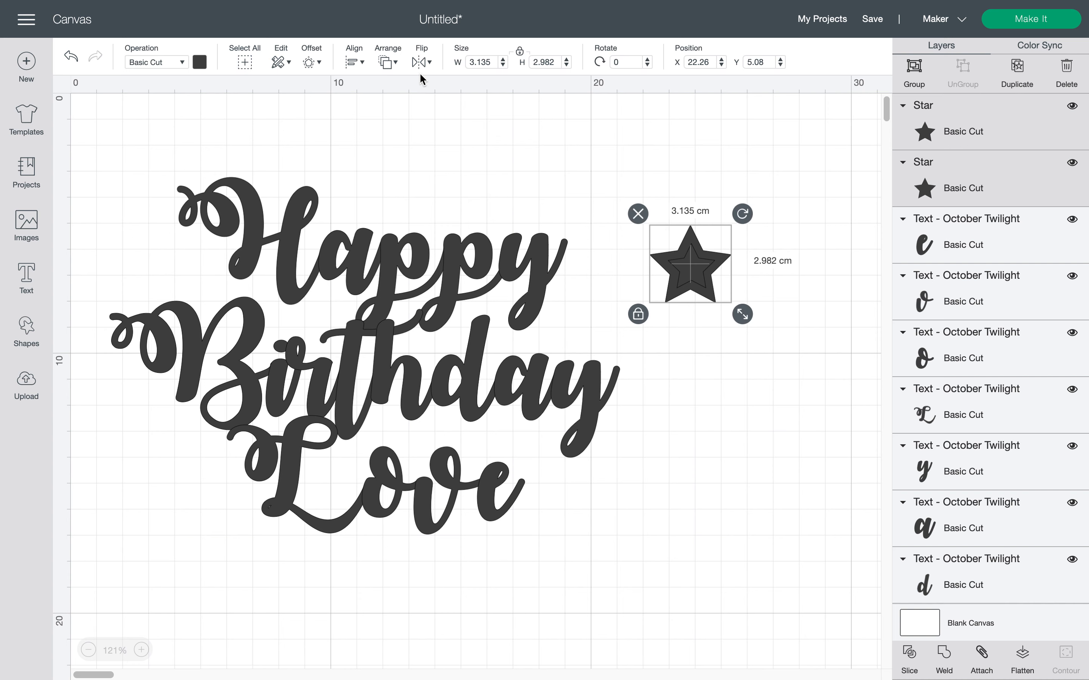
click(355, 64)
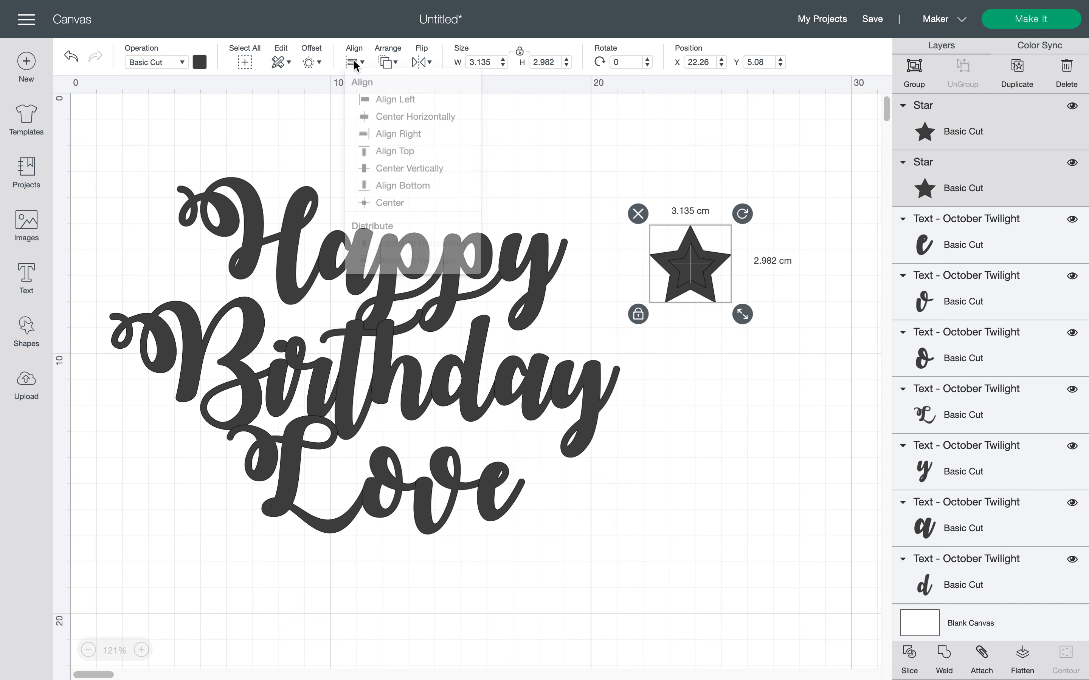
click(378, 222)
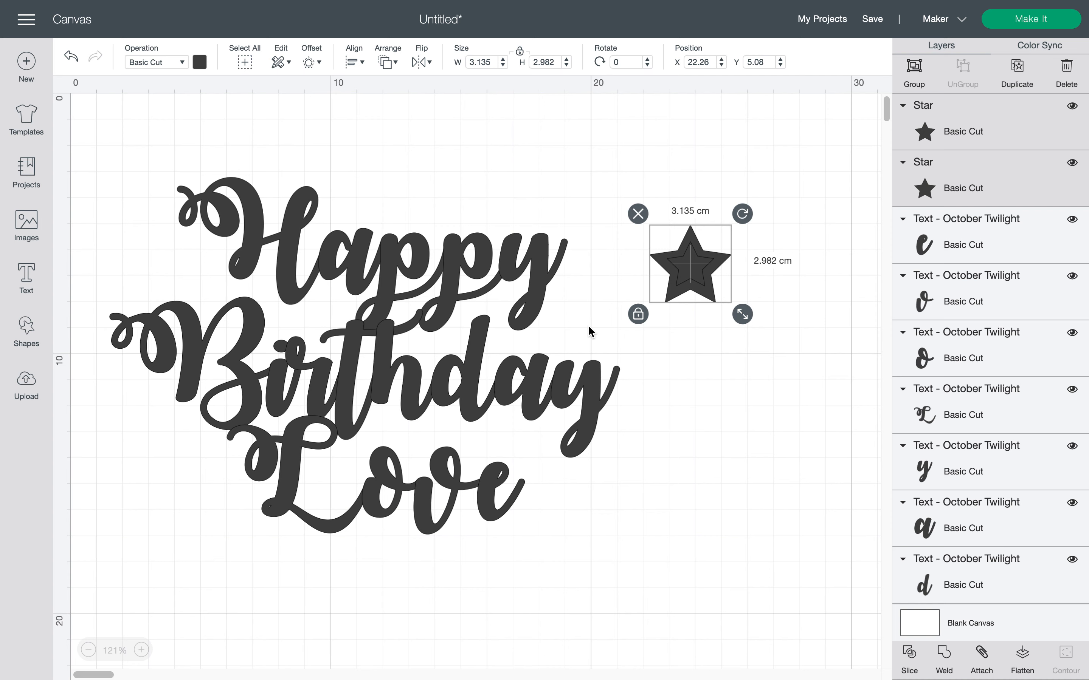
Slice the small star out of the large one and place the resulting outline star between the left ends of Happy and Birthday.
click(705, 336)
drag(729, 326, 665, 220)
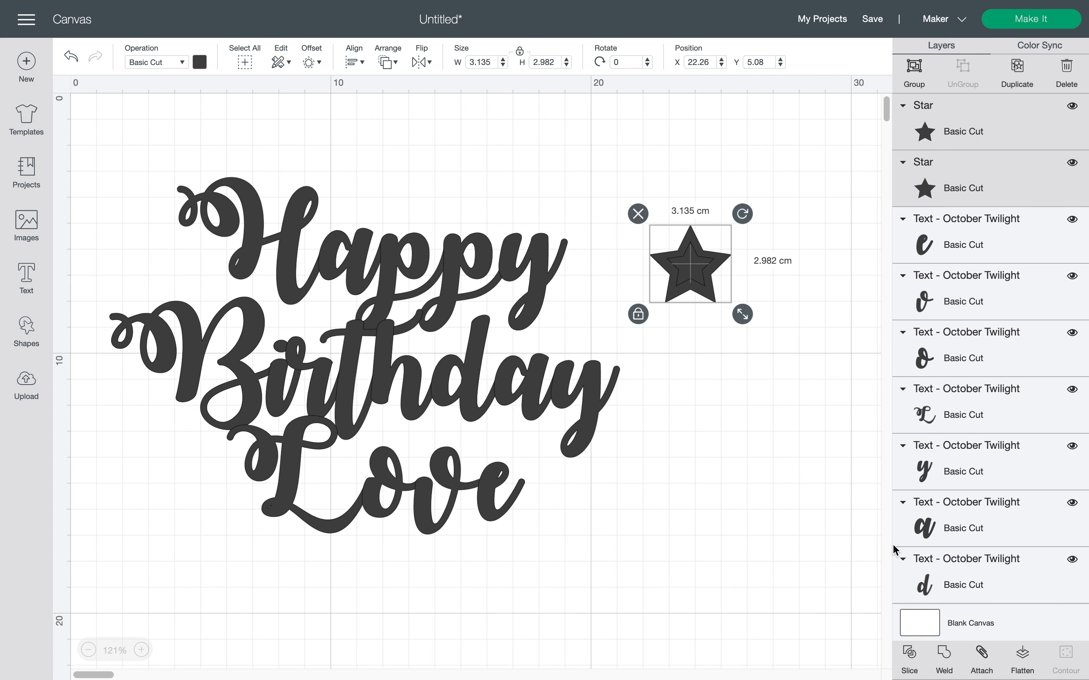
click(908, 654)
drag(709, 280, 213, 284)
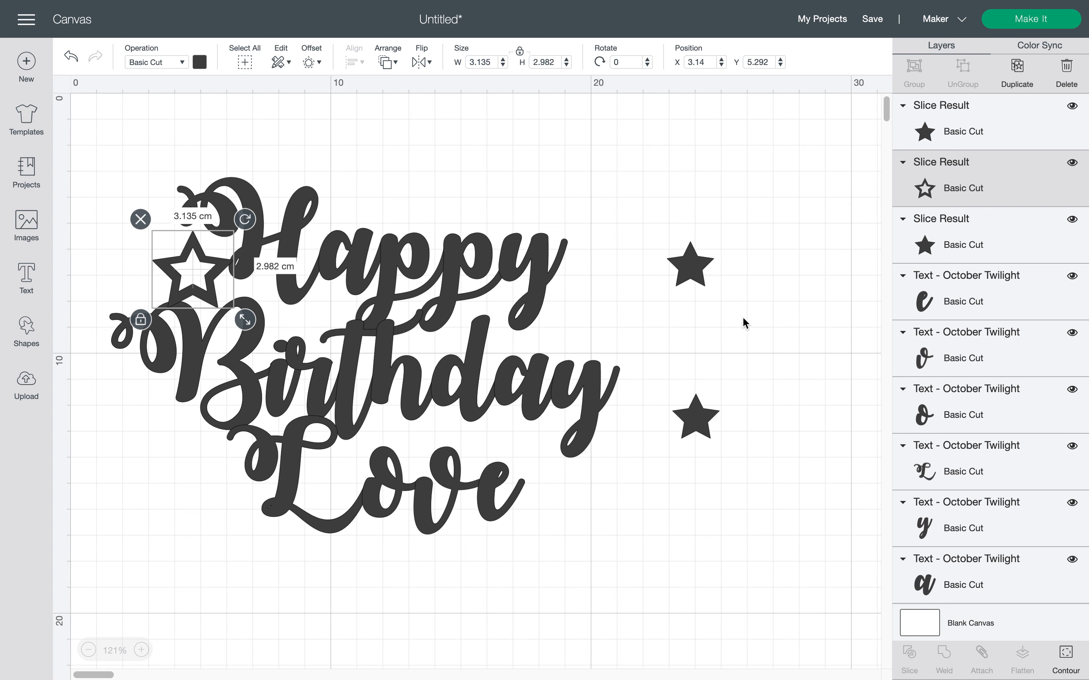
Delete the two leftover solid stars from the slice.
click(695, 266)
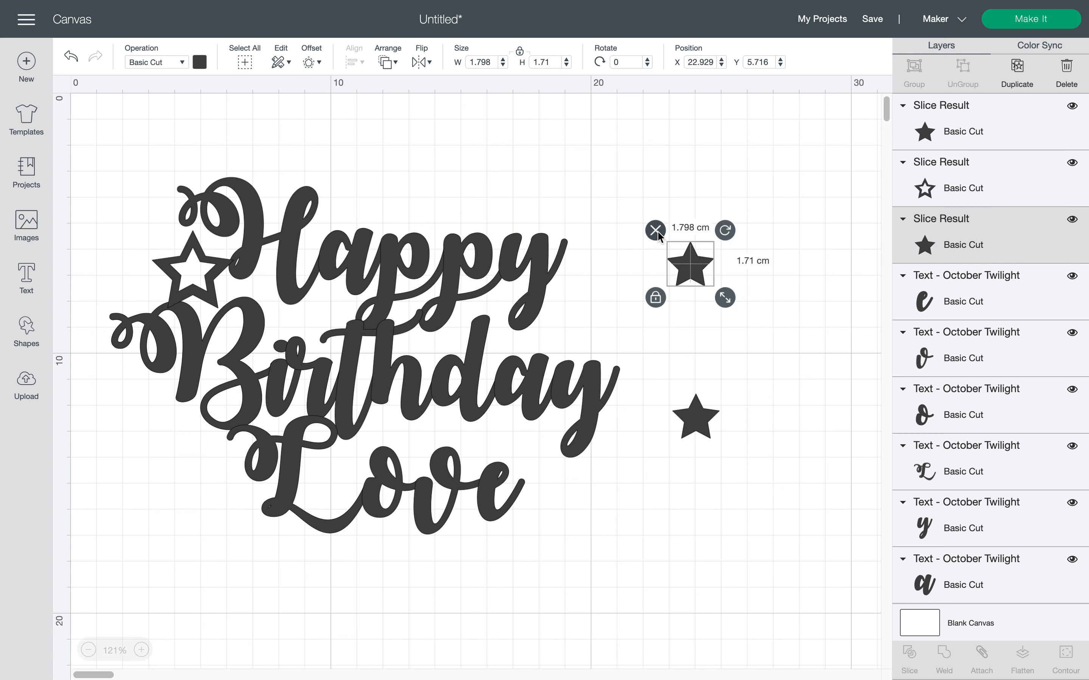
click(655, 231)
click(705, 411)
click(661, 382)
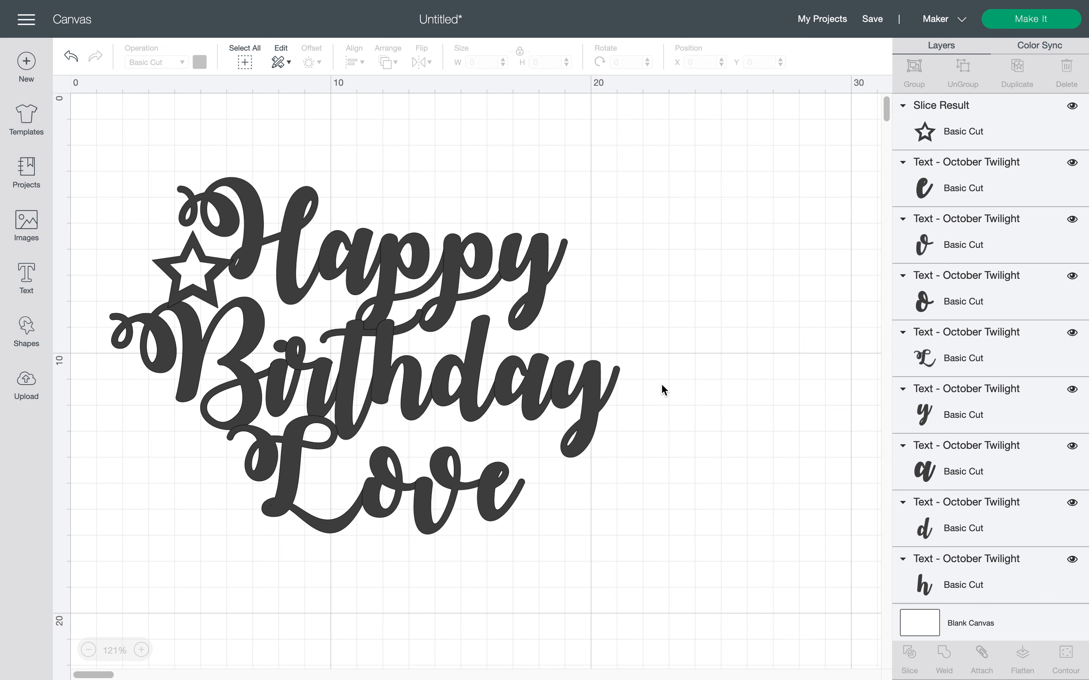
Add another star shape, shrink it to about 5.5 cm wide and place it in the empty space right of Happy.
click(7, 345)
click(87, 353)
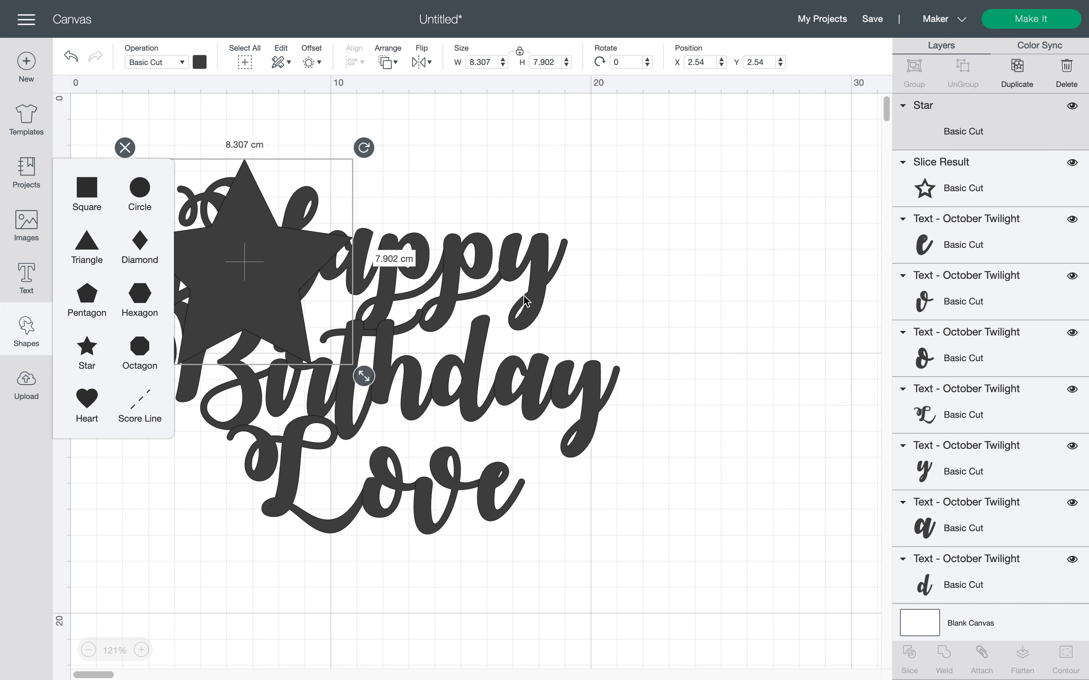
drag(260, 257, 745, 287)
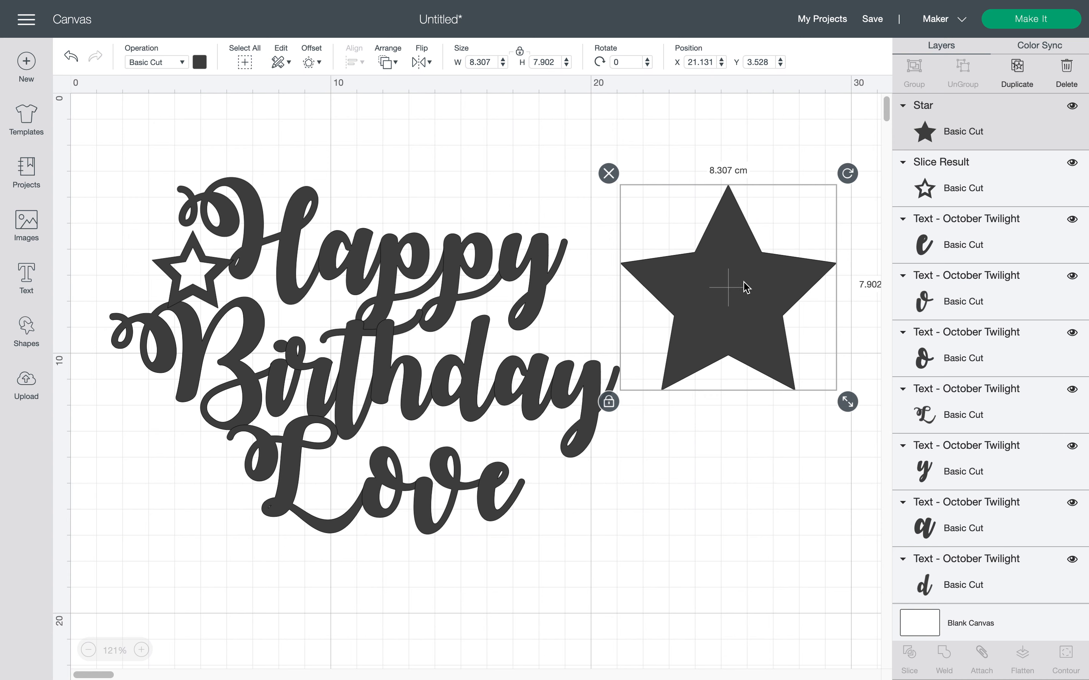
drag(848, 403, 754, 324)
drag(682, 265, 705, 282)
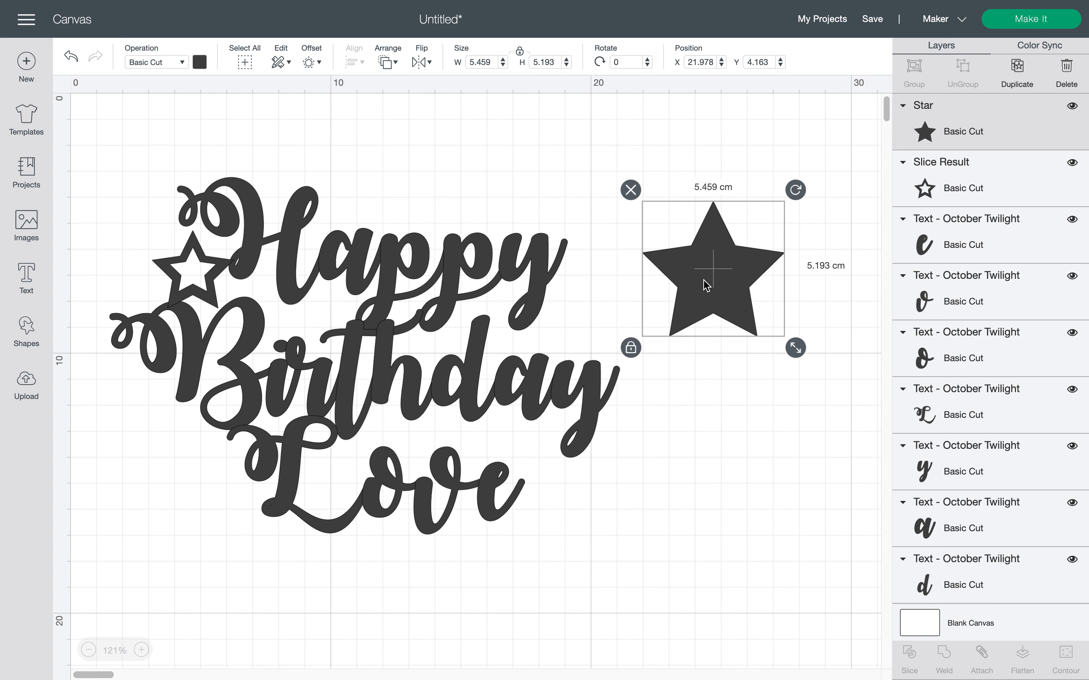
Create an inward offset of about -0.56 cm from the new star with rounded corners.
click(311, 62)
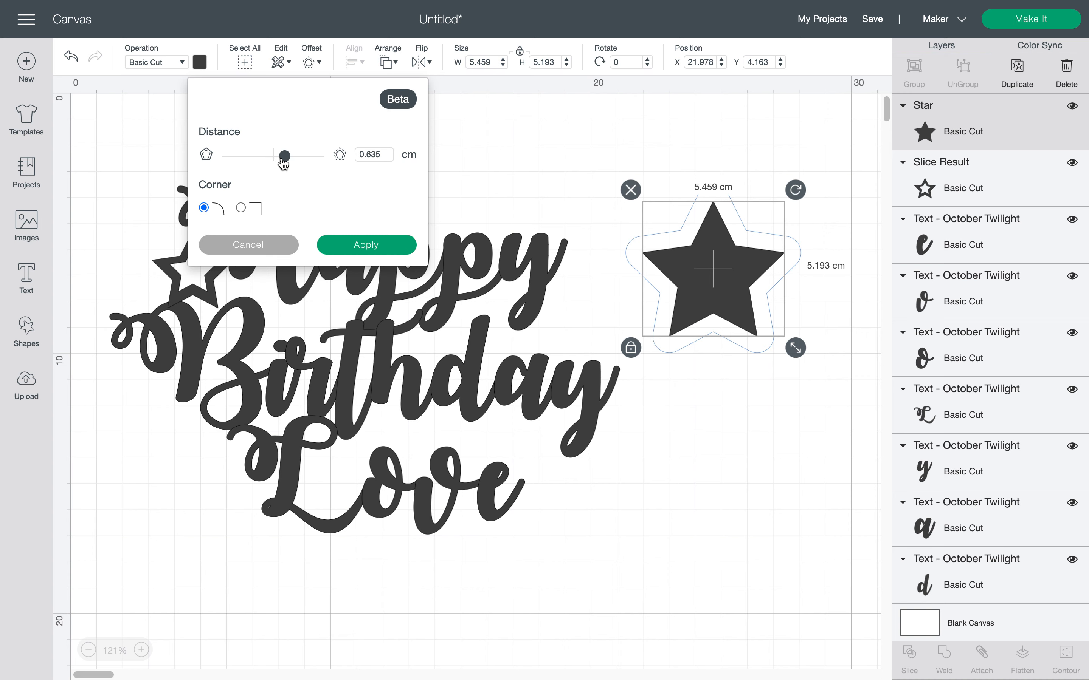
drag(284, 157, 263, 159)
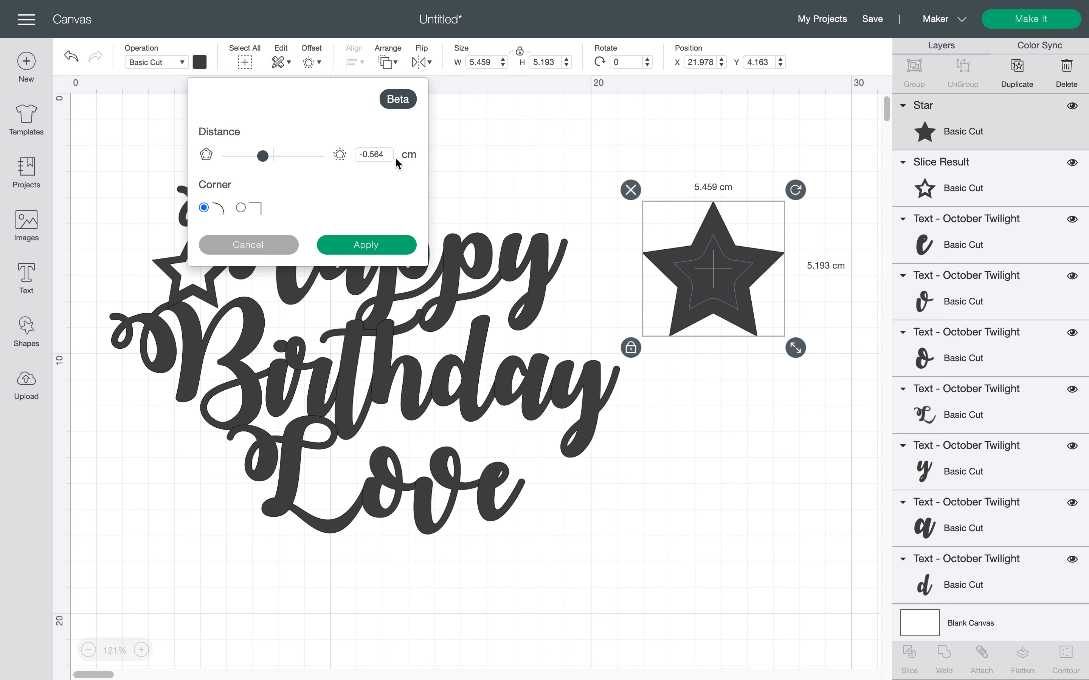
drag(381, 154, 361, 153)
click(381, 260)
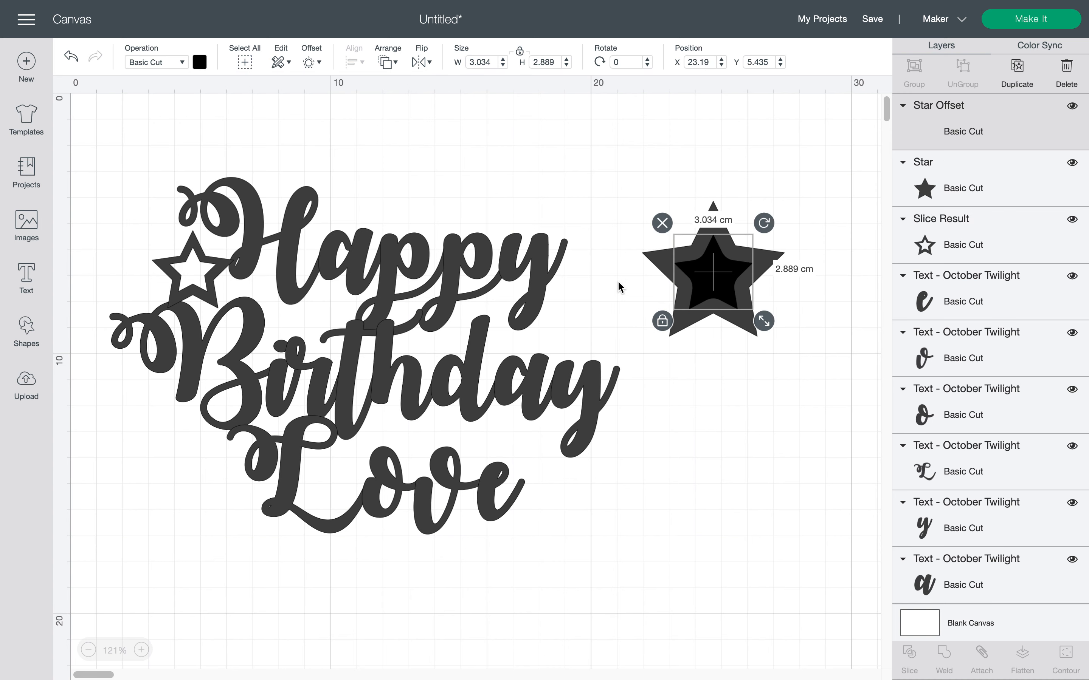
Slice the offset out of the 5.5 cm star and move the resulting pieces apart.
click(718, 275)
drag(775, 367, 650, 208)
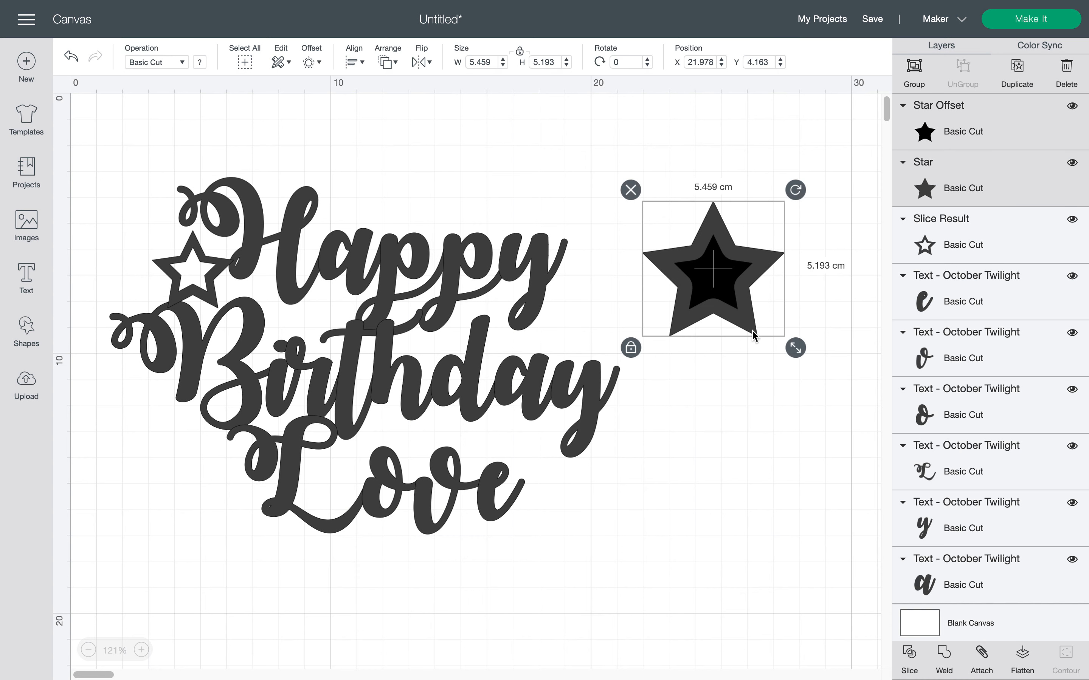
click(911, 659)
drag(736, 250, 740, 432)
drag(717, 272, 666, 158)
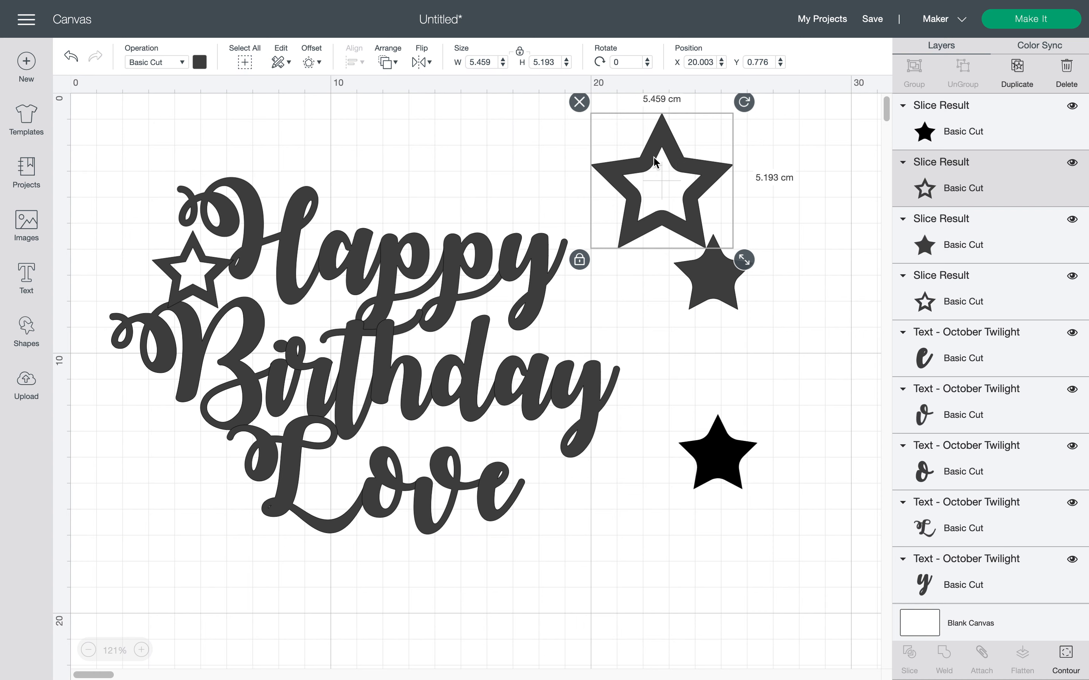
Delete all three pieces of the offset star, keeping only the first outline star beside Happy.
click(580, 102)
click(685, 261)
click(660, 223)
click(711, 441)
click(672, 403)
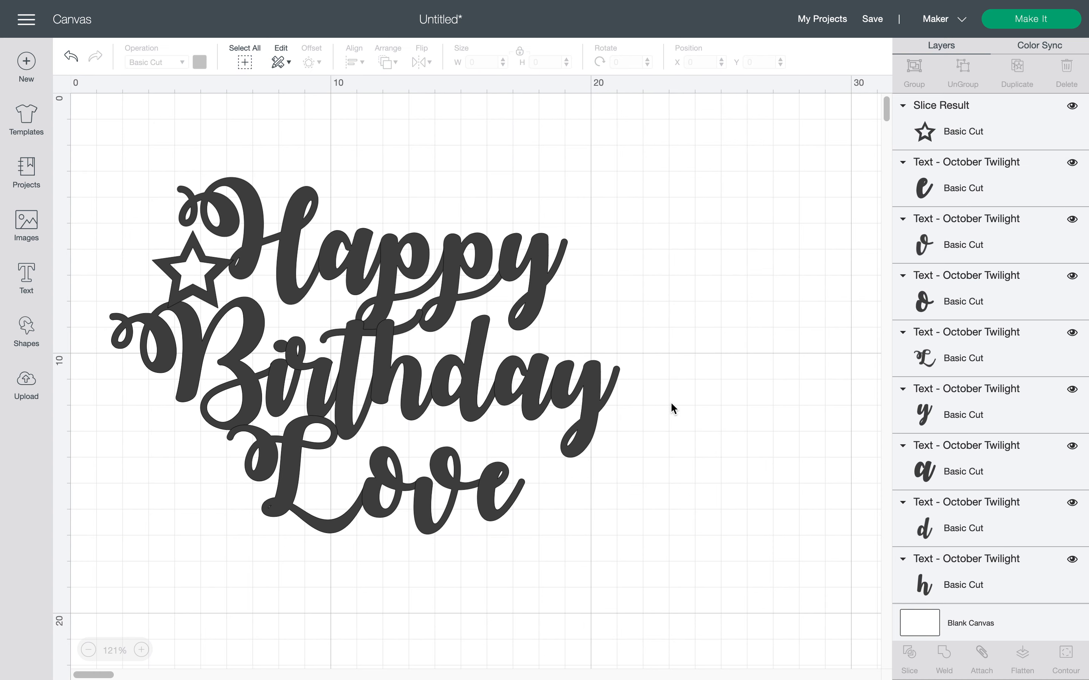
Duplicate the outline star and place the copy between the final "y" letters of Happy and Birthday, rotated about 5 degrees.
click(196, 267)
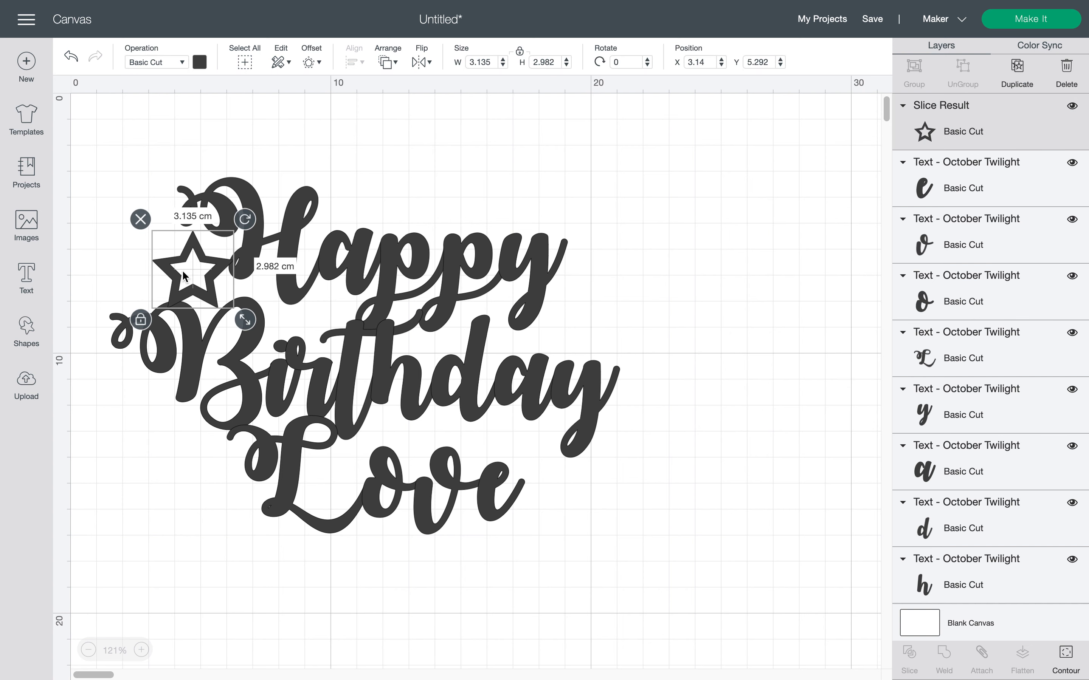
right_click(183, 271)
click(222, 405)
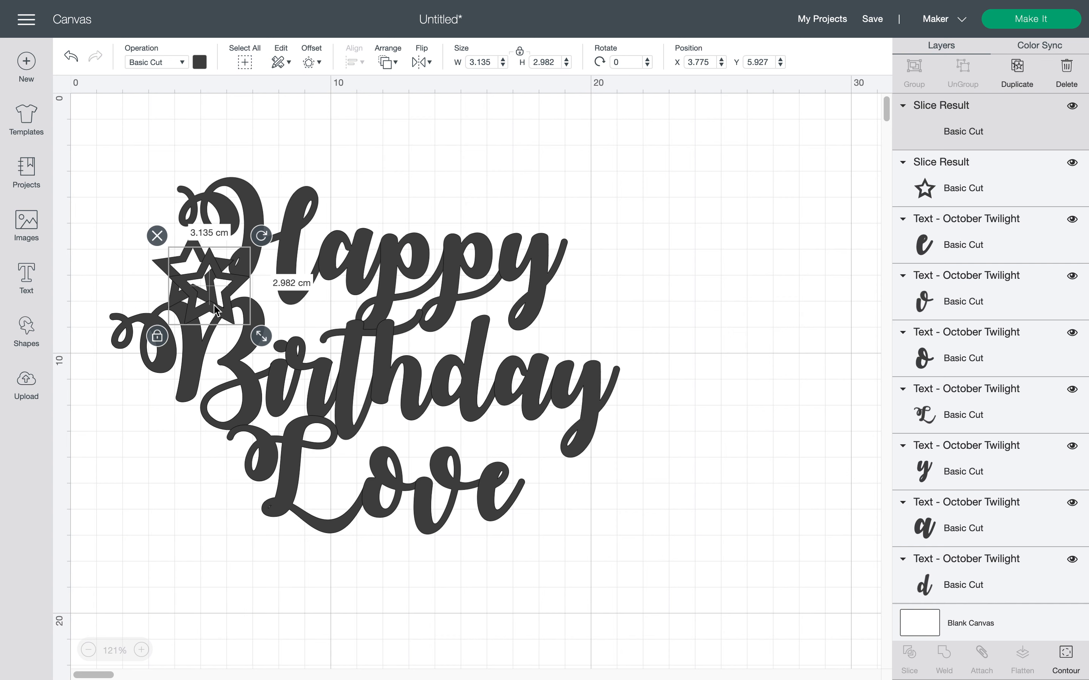
drag(224, 311, 587, 348)
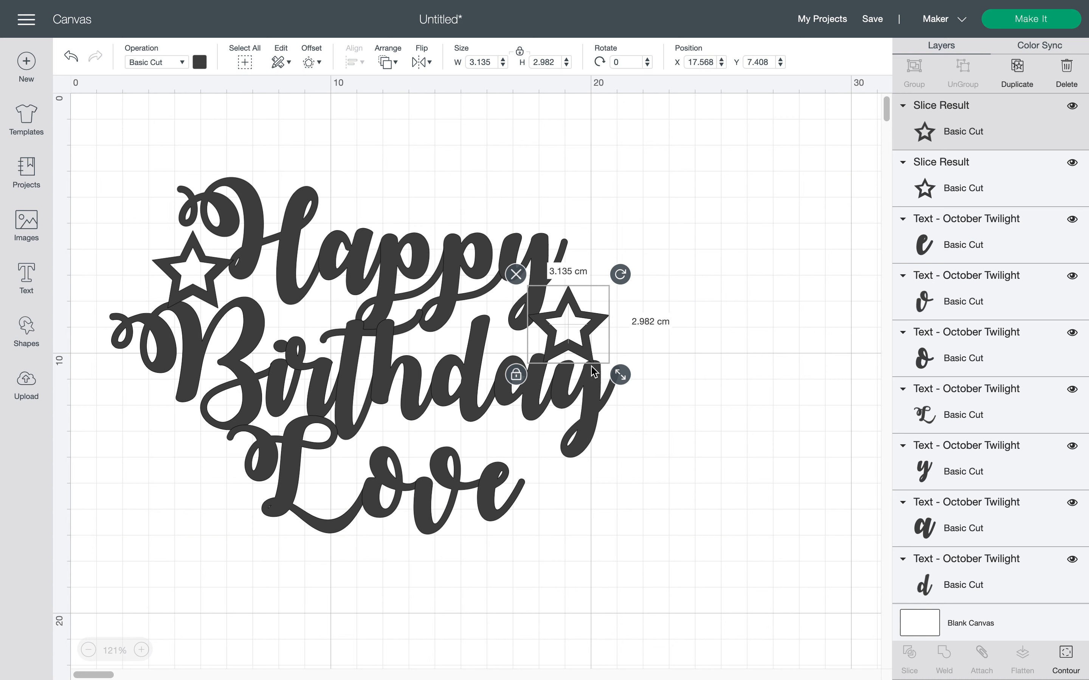
drag(611, 277, 616, 284)
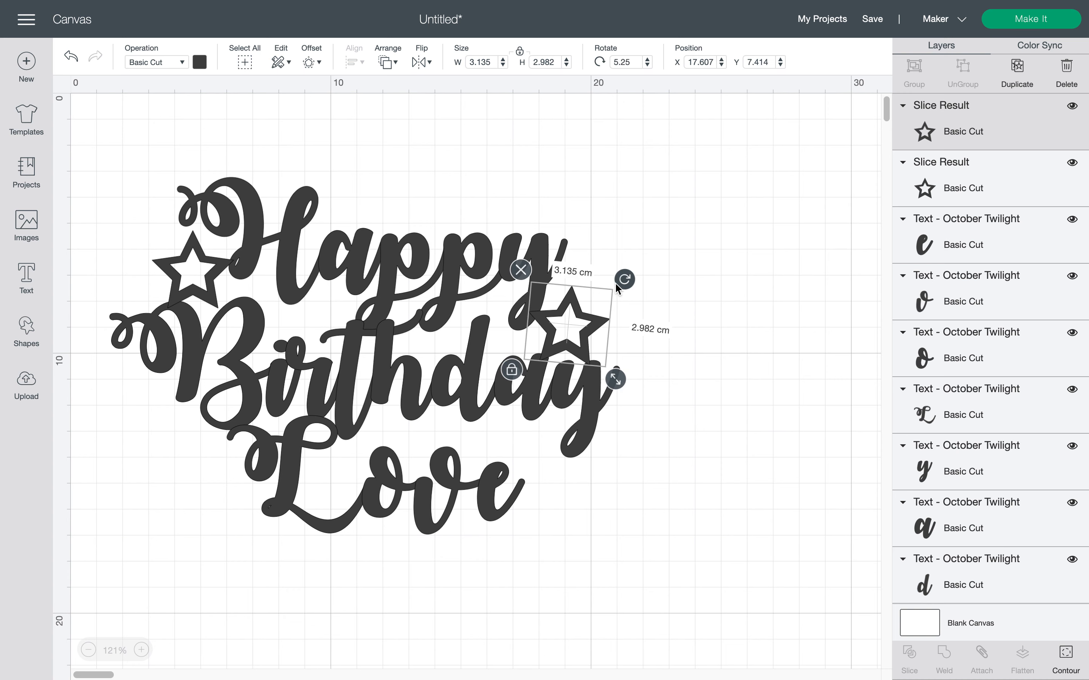
drag(570, 315, 573, 313)
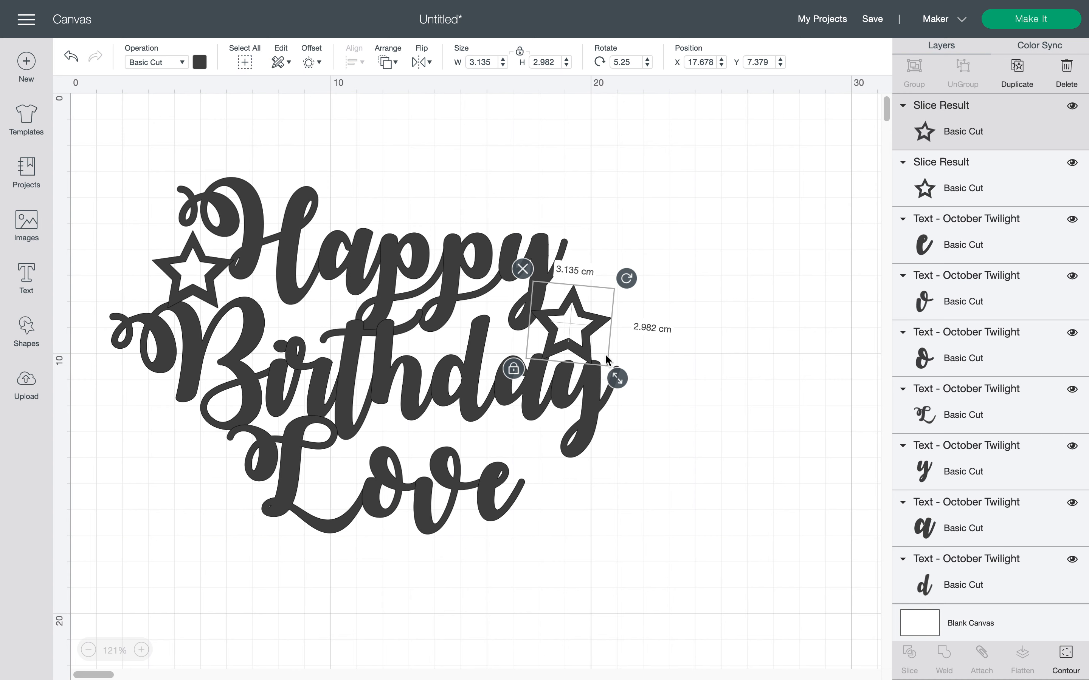
click(689, 366)
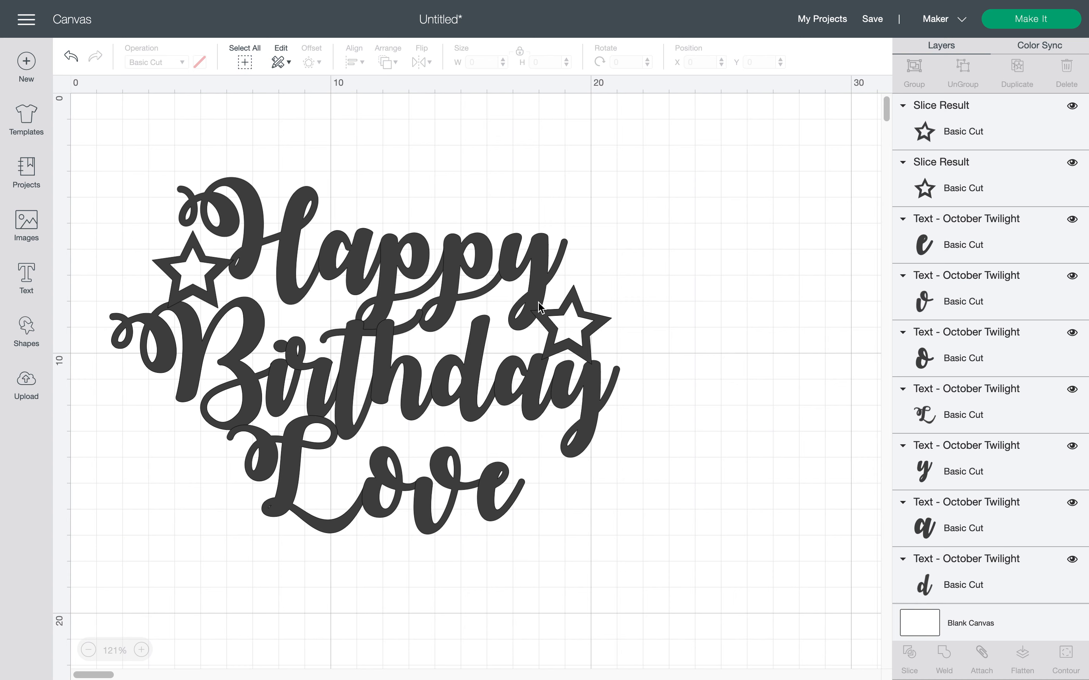
Rotate the star by the final "y" letters to about 9 degrees and the left star to about 351 degrees, nudging them onto the letters.
click(592, 327)
drag(621, 285, 589, 317)
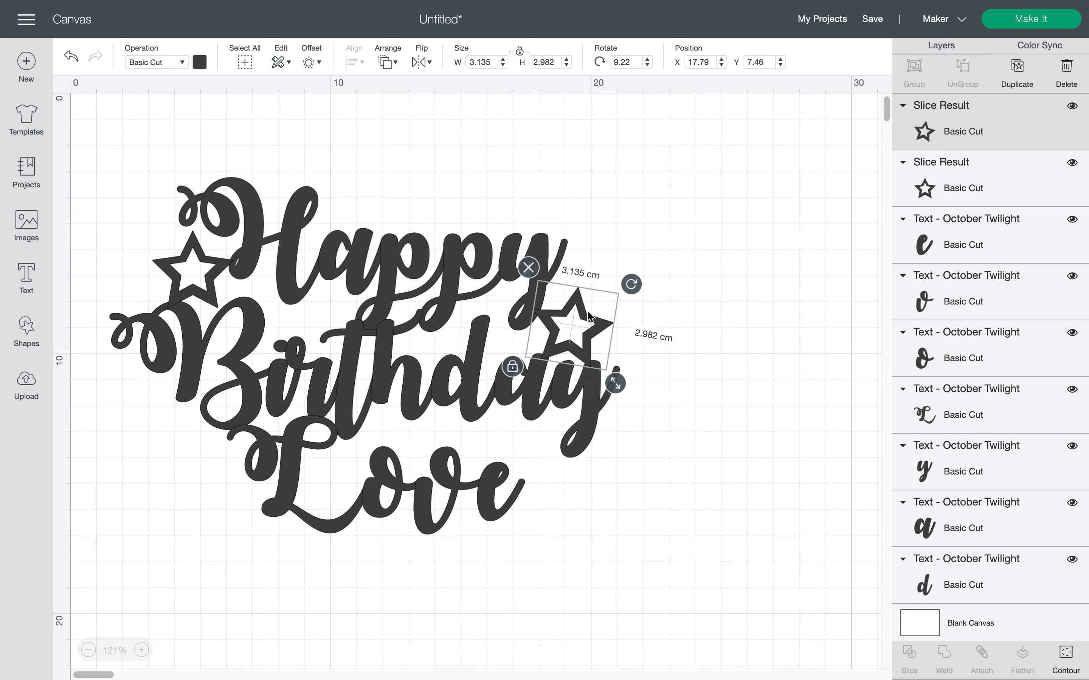
click(220, 272)
drag(244, 221, 236, 212)
drag(192, 270, 198, 272)
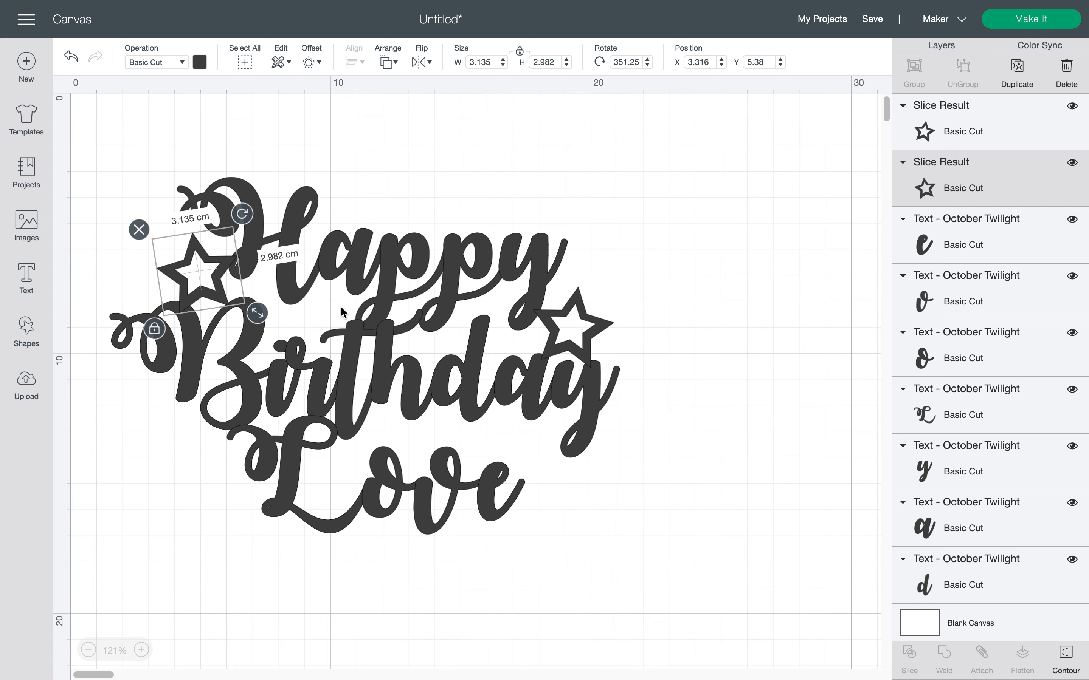
Duplicate the right star, shrink the copy to about 2.6 cm wide and fit it between the "e" of Love and Birthday's "y", rotated to about 351 degrees.
click(592, 322)
right_click(592, 322)
click(630, 251)
drag(610, 361, 553, 451)
drag(588, 411, 580, 399)
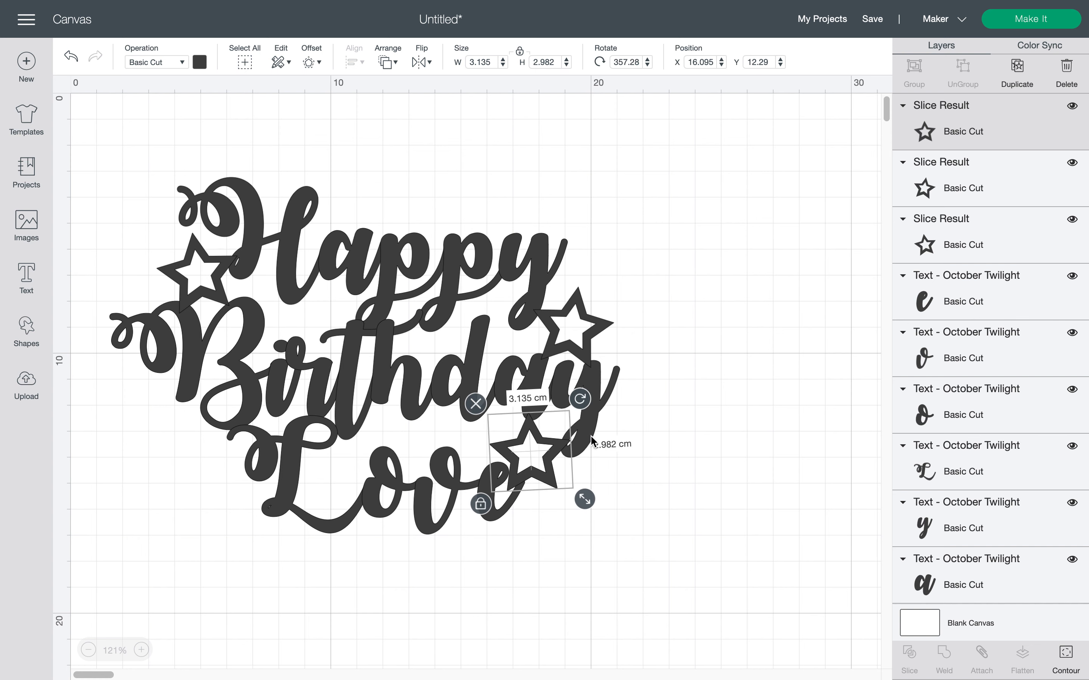
drag(584, 499, 553, 474)
drag(582, 406, 574, 404)
Duplicate the small star, place the copy under the "B" of Birthday left of Love, and rotate it slightly clockwise.
drag(540, 443, 164, 541)
right_click(542, 448)
click(575, 376)
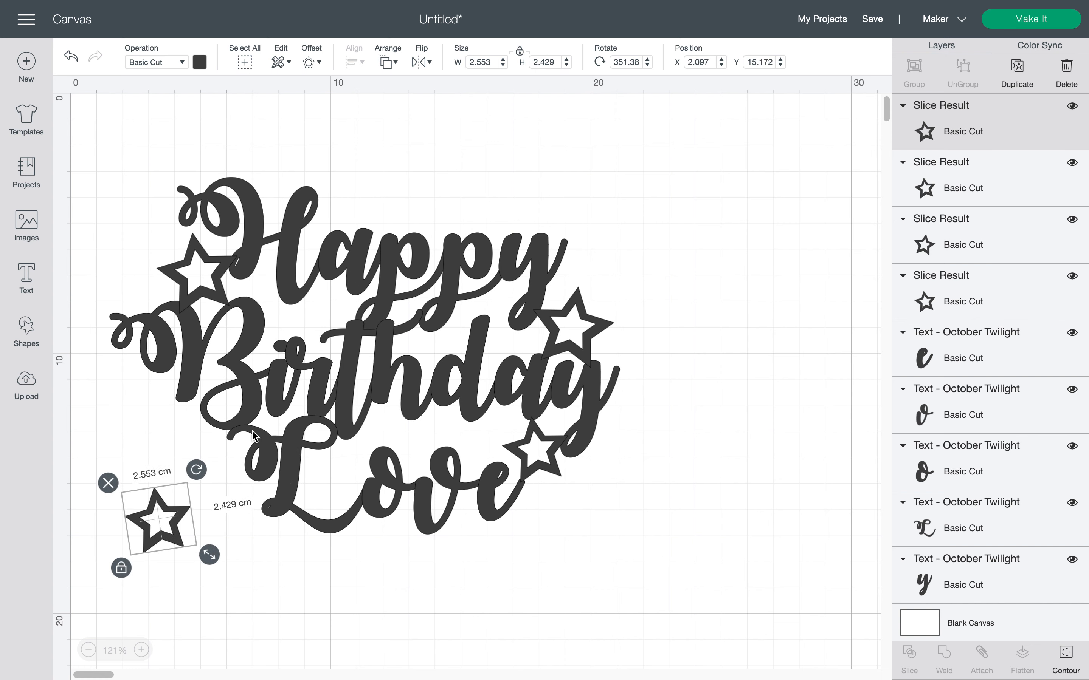
drag(162, 520, 181, 413)
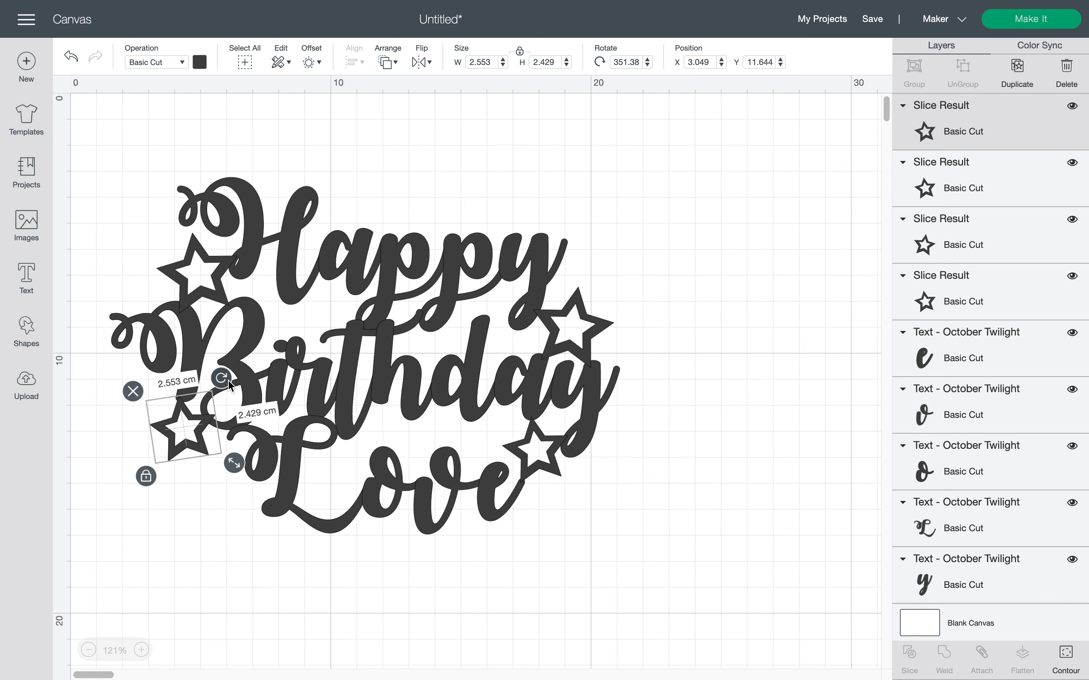
drag(228, 385, 232, 399)
click(481, 567)
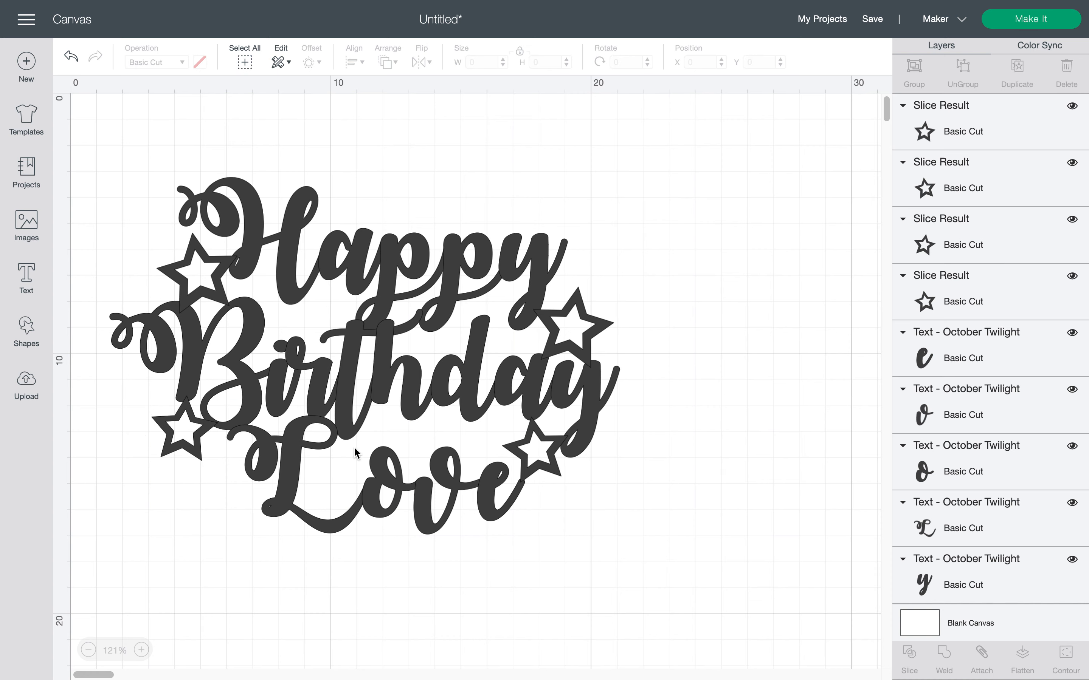
Nudge the "L" of Love to about X 6.05 cm to fine-tune its overlap with Birthday.
click(331, 445)
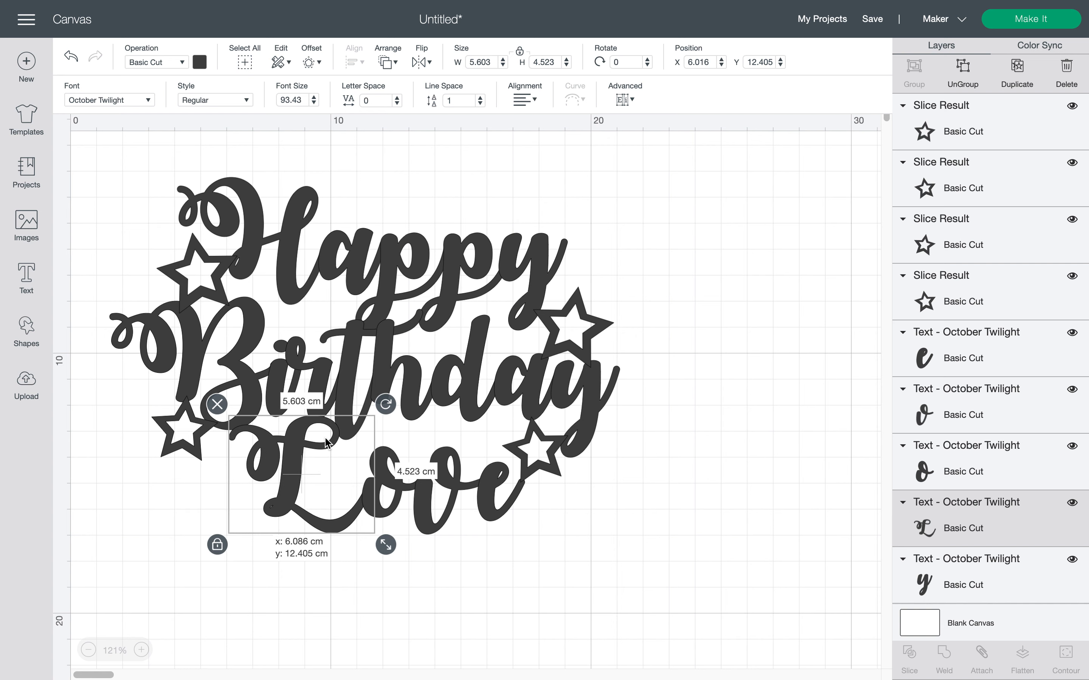
drag(326, 442, 325, 442)
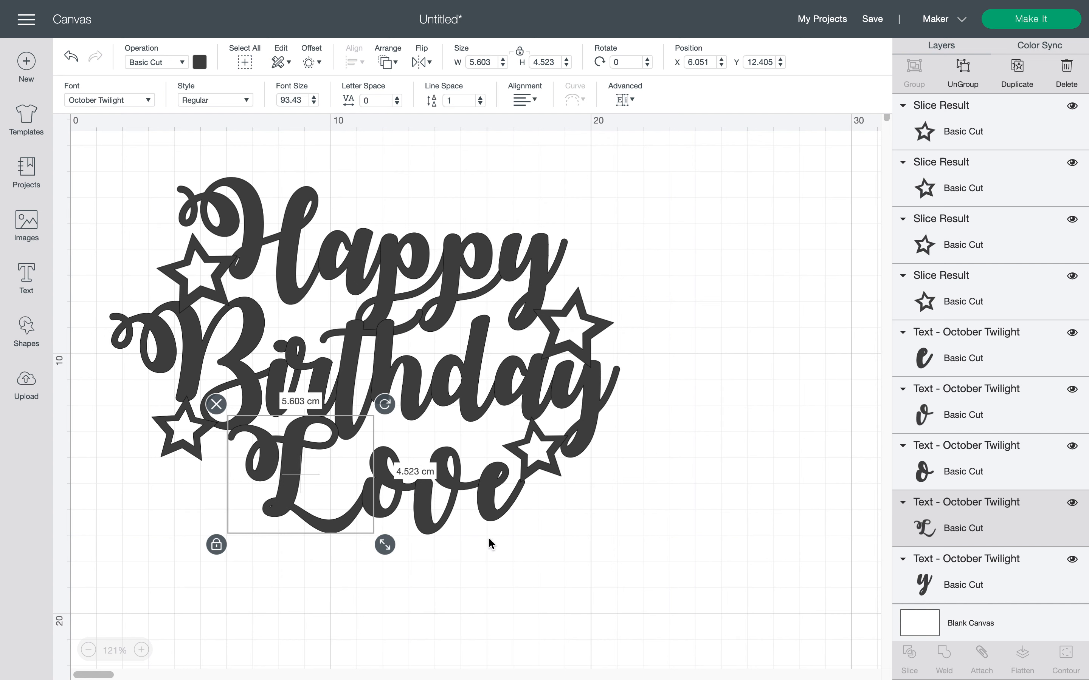
click(588, 574)
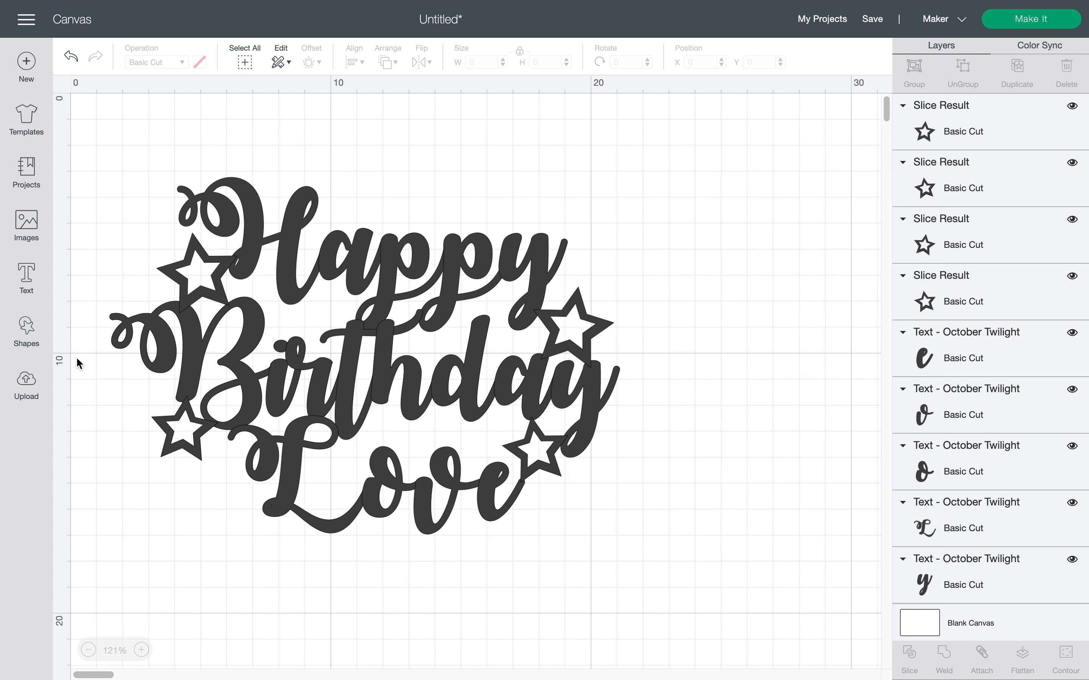
Add a square, unlock its proportions, reshape it into a vertical bar about 0.28 by 15.8 cm and place it right of the lettering.
click(28, 335)
click(109, 193)
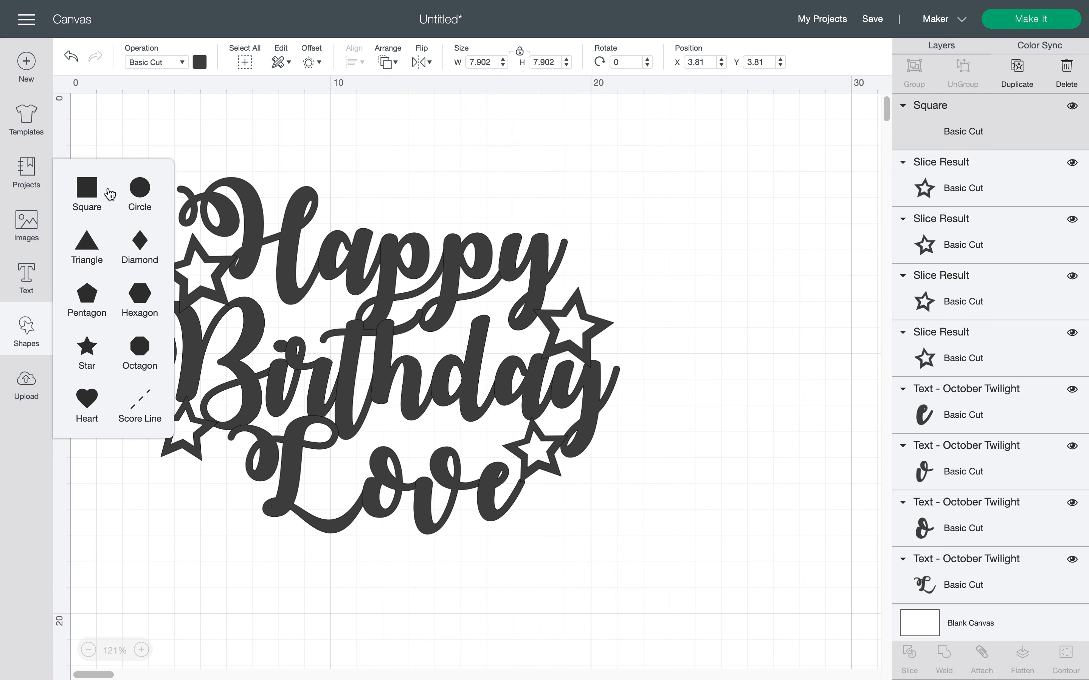
drag(260, 250, 705, 318)
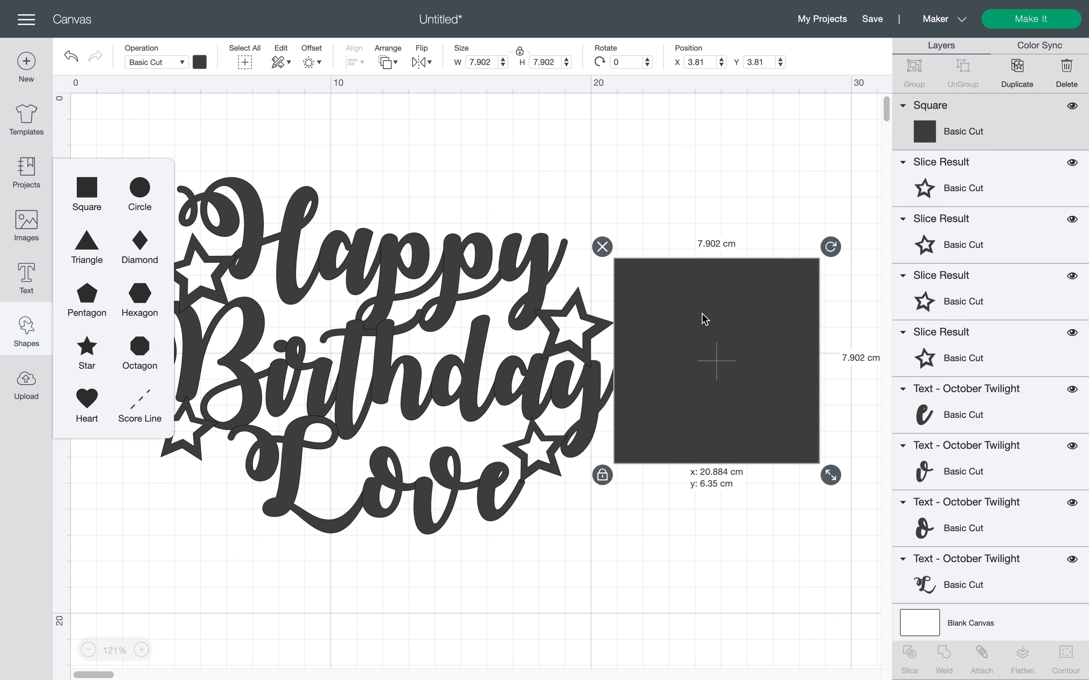
click(603, 475)
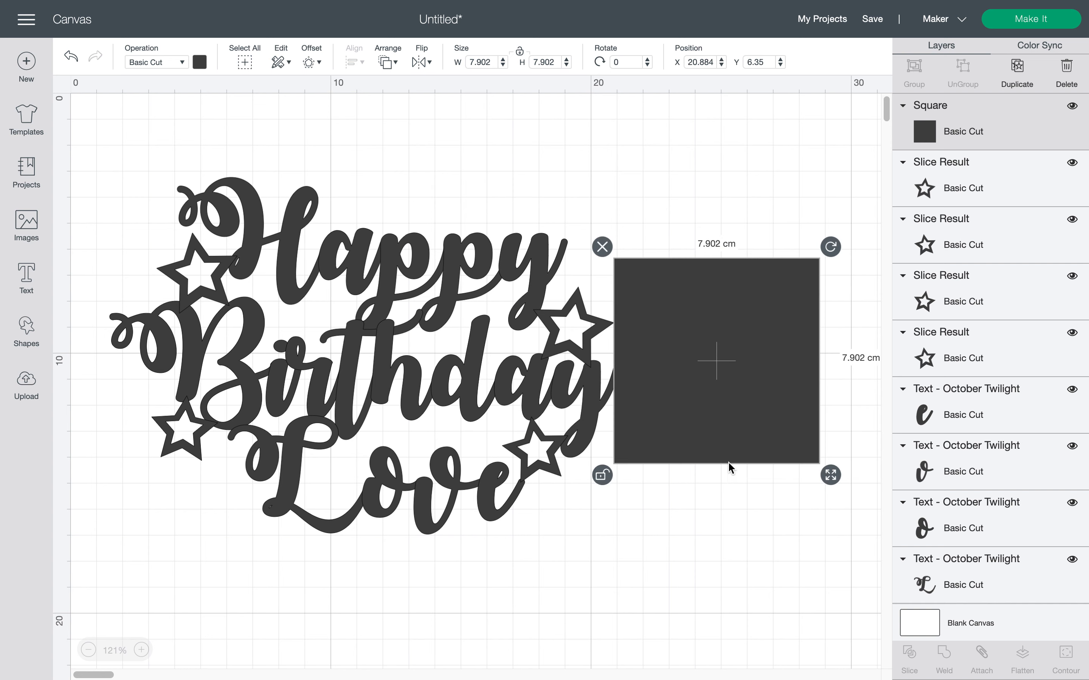
drag(830, 475, 620, 678)
drag(618, 569, 675, 543)
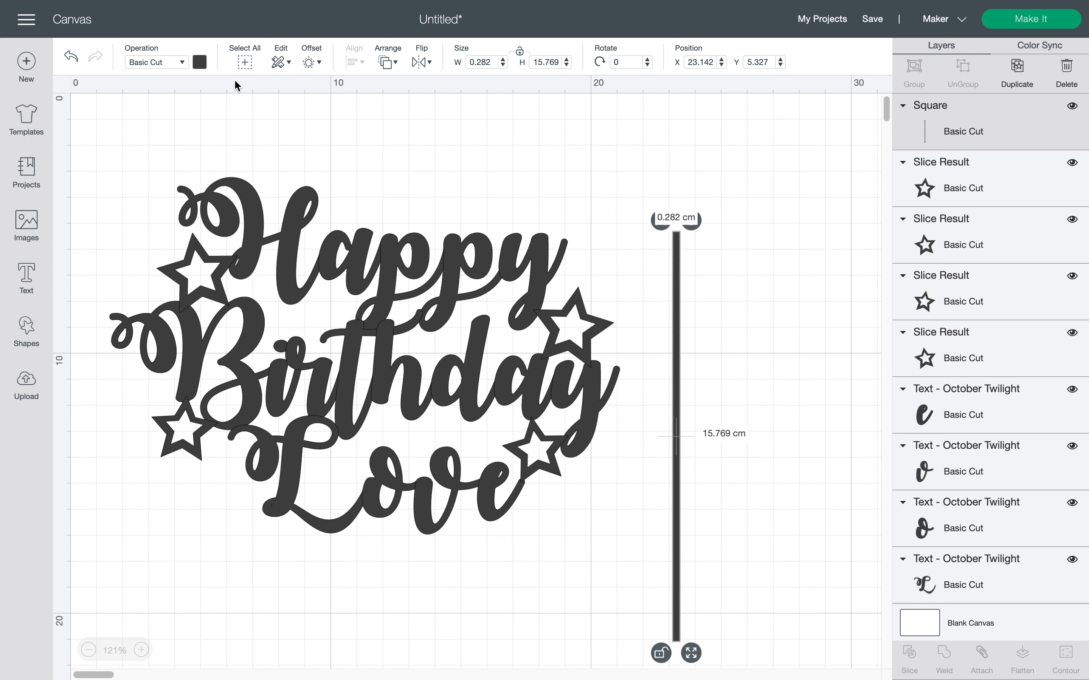
Colour the vertical bar brown and narrow it to about 0.25 cm.
click(204, 67)
click(330, 208)
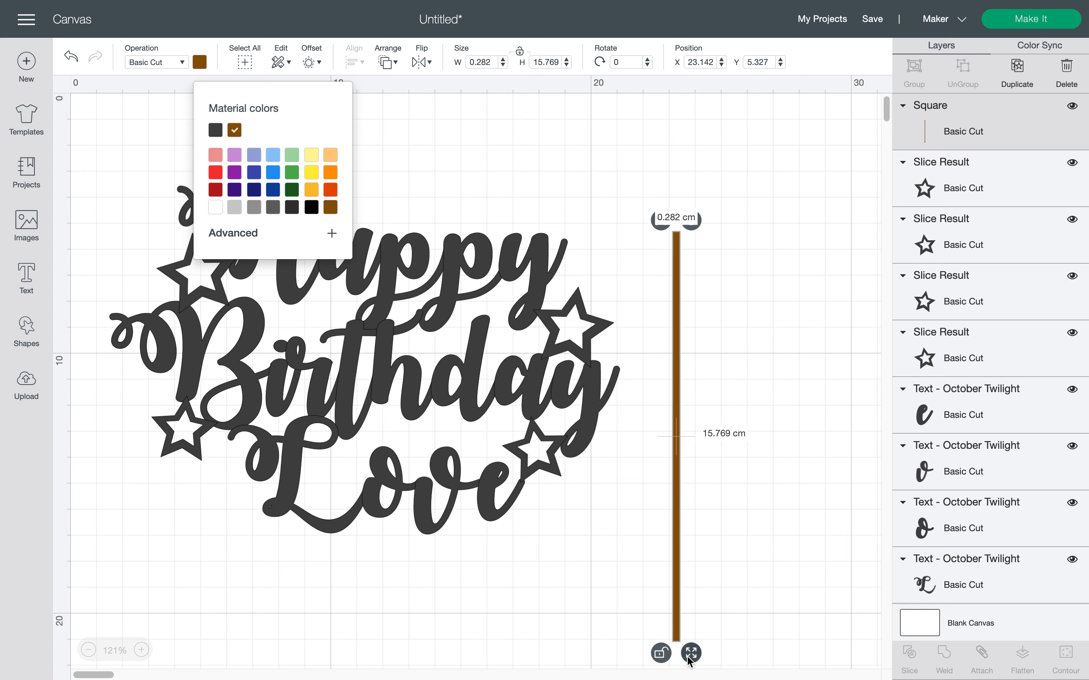
drag(691, 659, 670, 630)
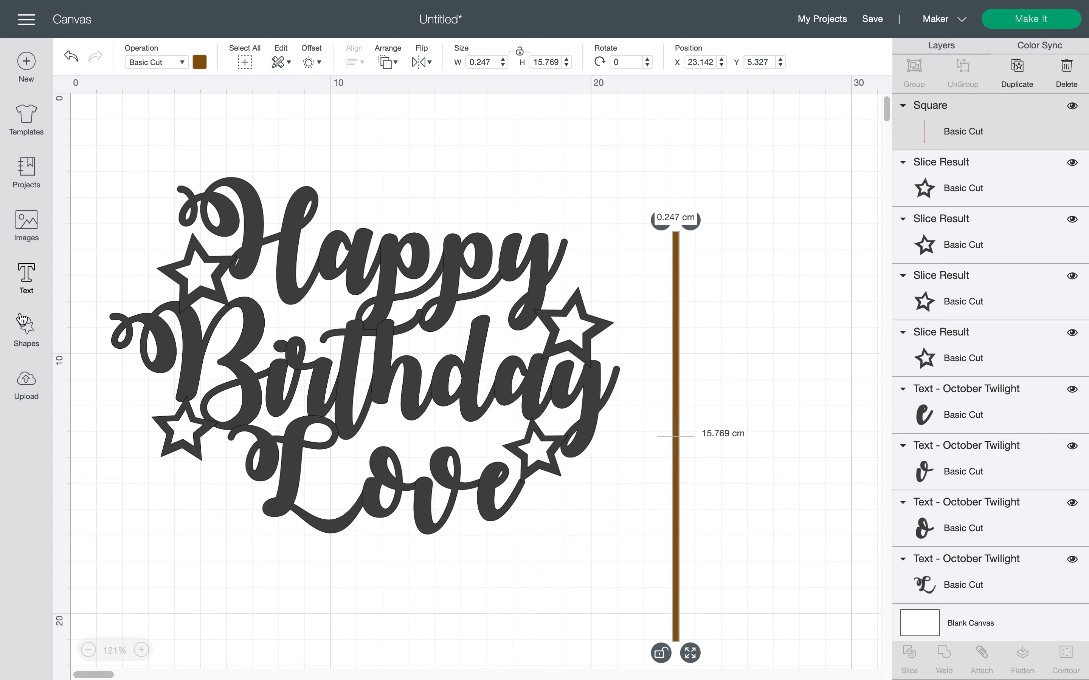
click(24, 326)
click(93, 198)
drag(274, 306, 447, 265)
drag(593, 409, 499, 378)
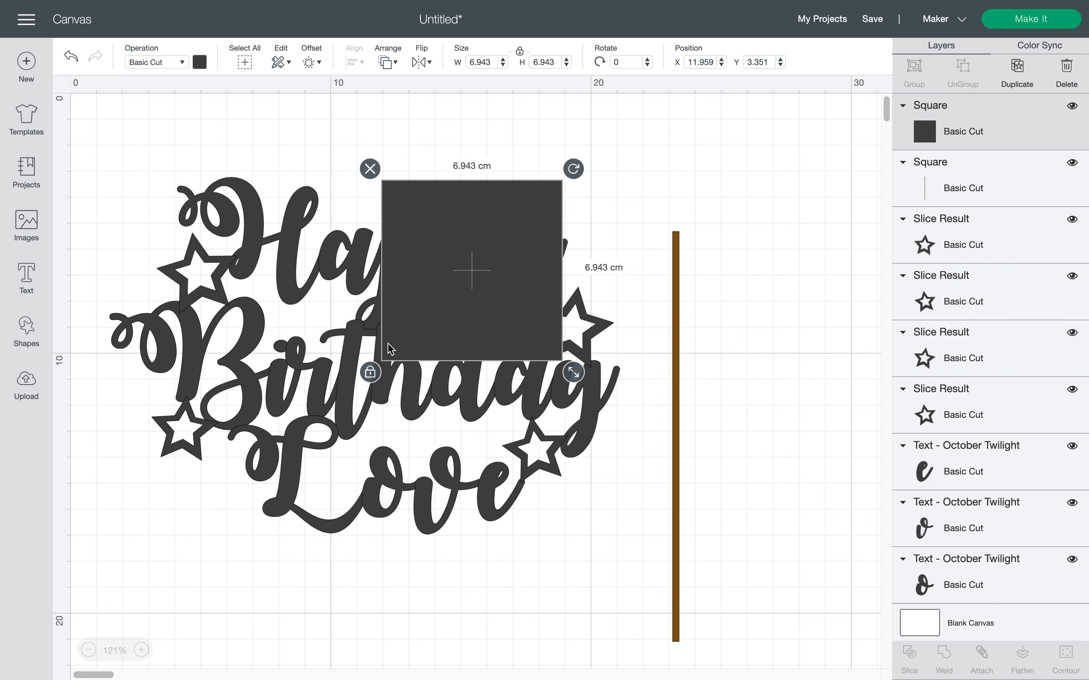
click(370, 372)
drag(568, 380, 399, 677)
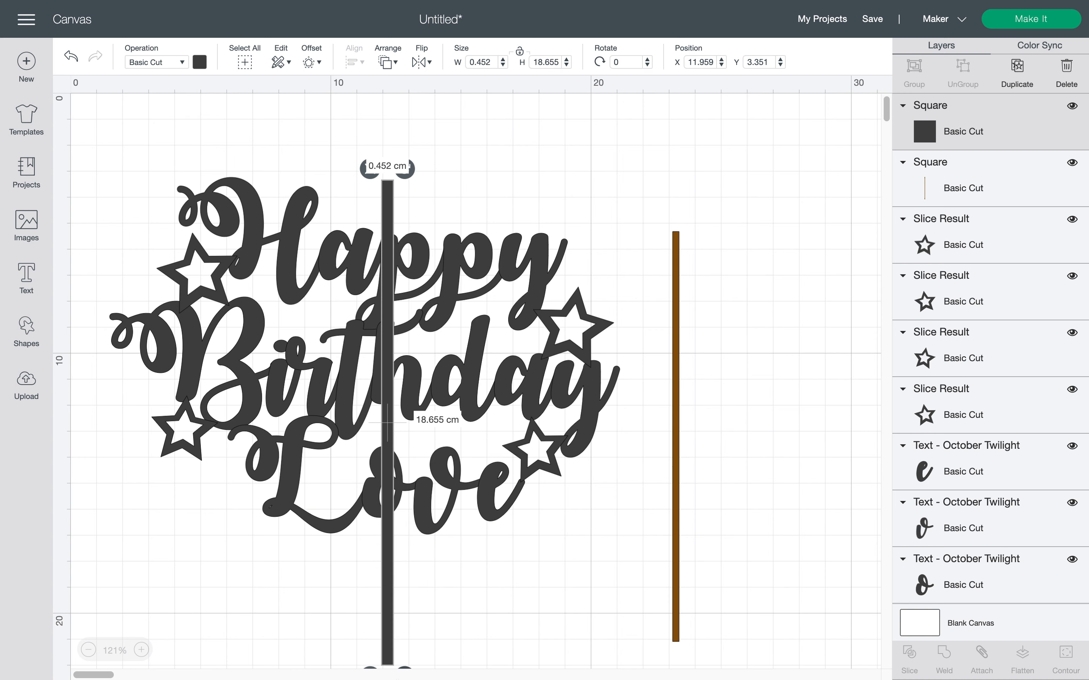
click(371, 171)
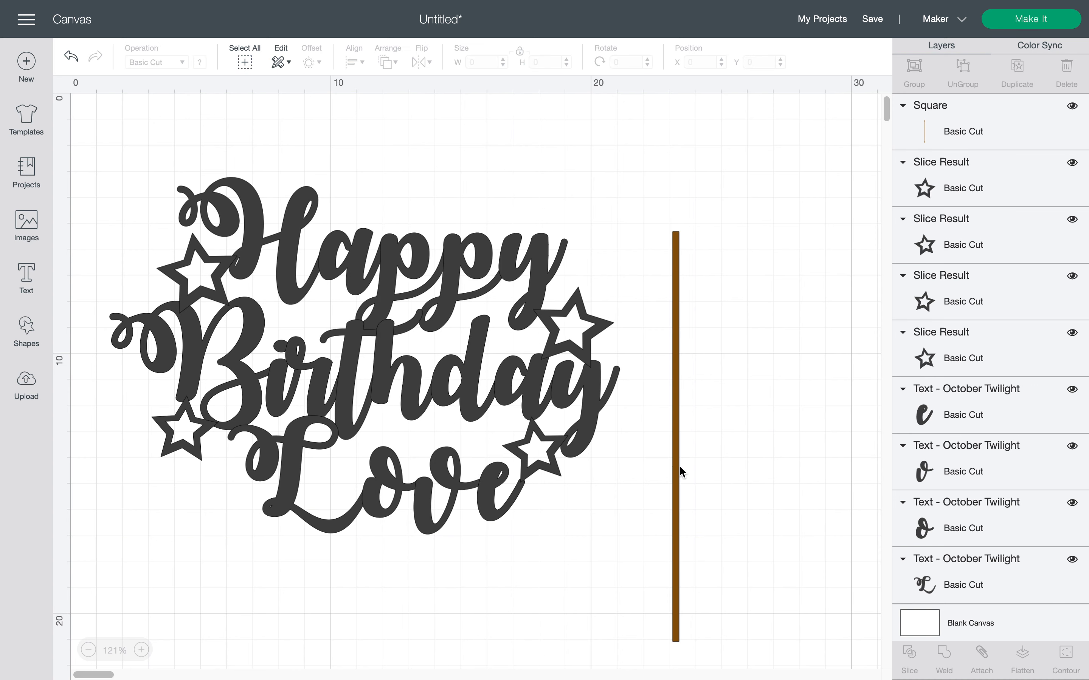
Place the brown stick over the middle of the lettering at about X 12, Y 6.4 cm and send it behind all letters.
drag(679, 473, 387, 499)
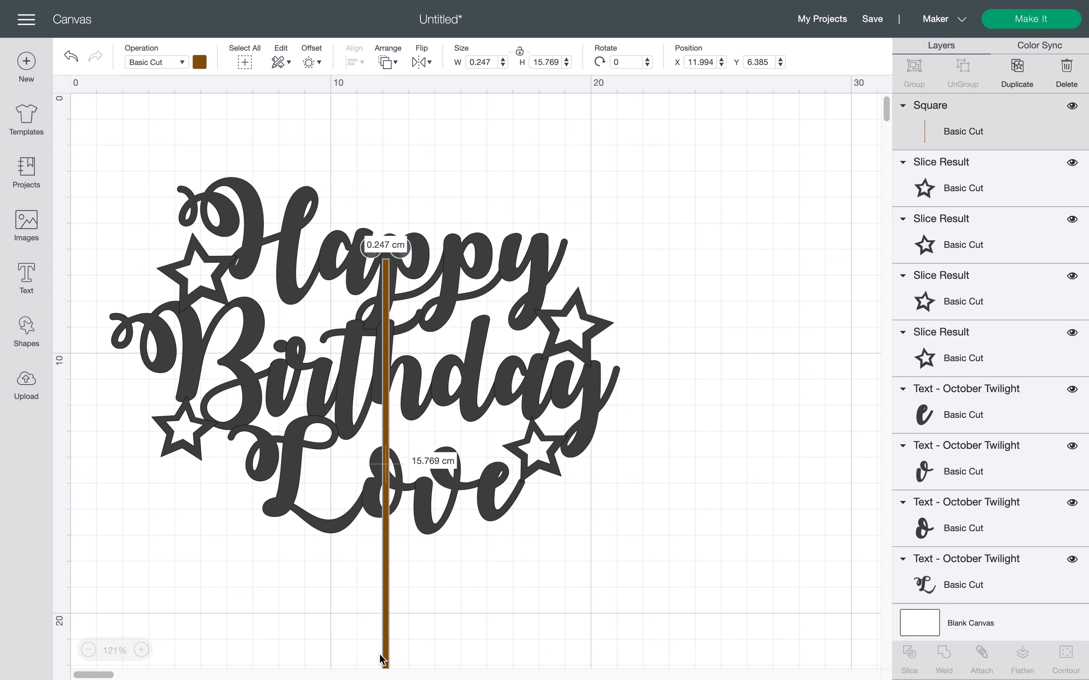
right_click(386, 431)
click(419, 423)
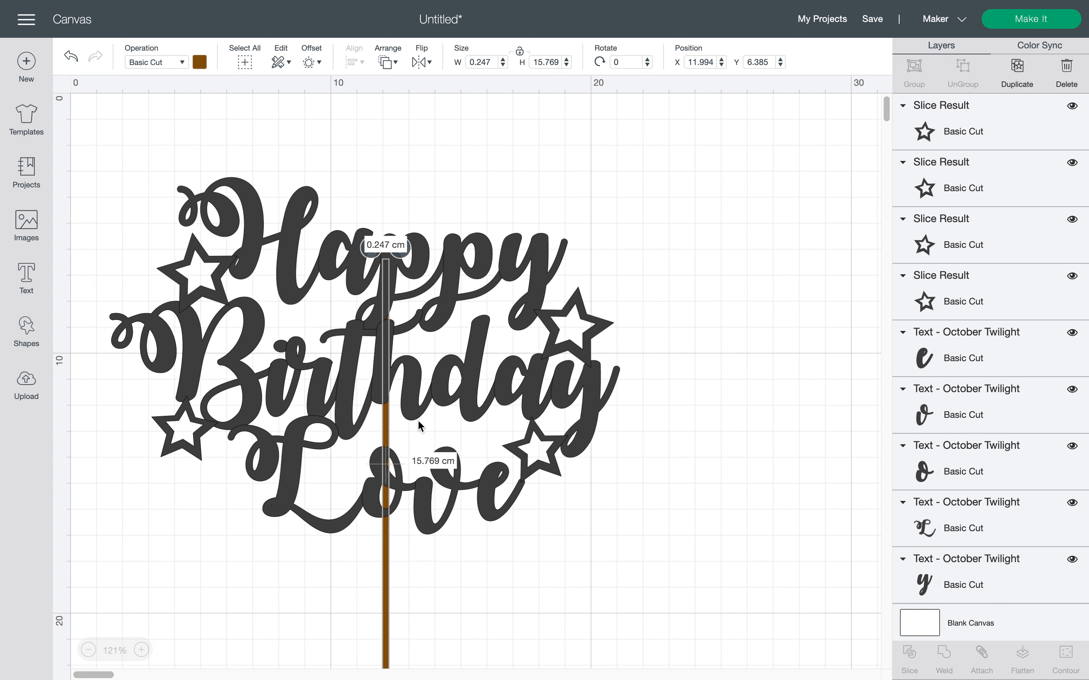
click(433, 598)
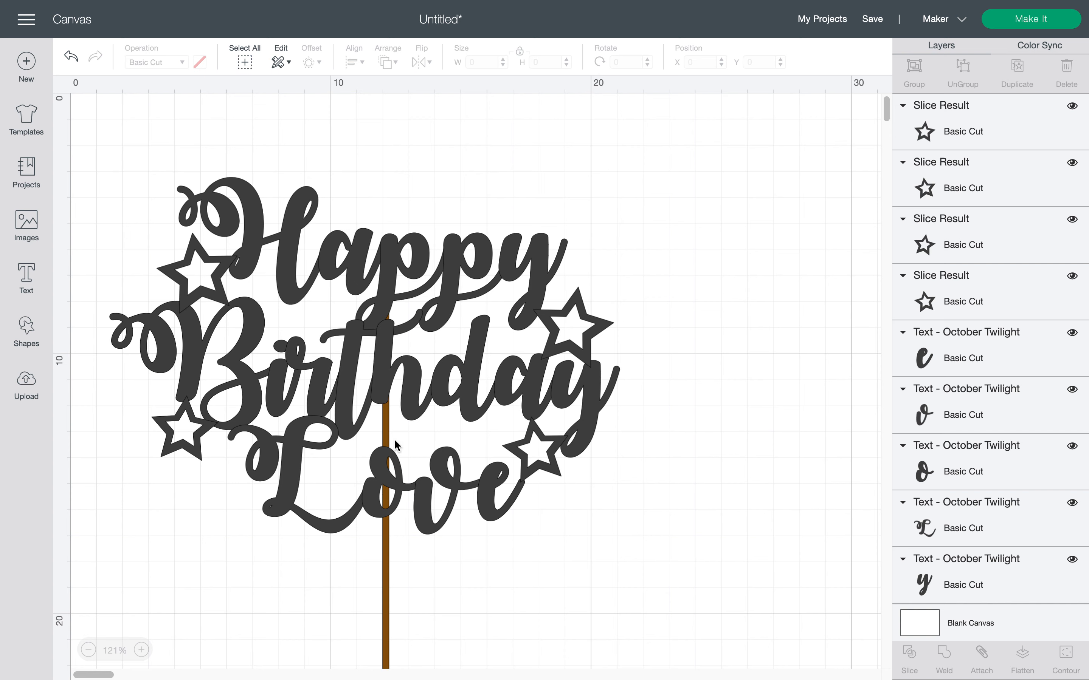
click(386, 584)
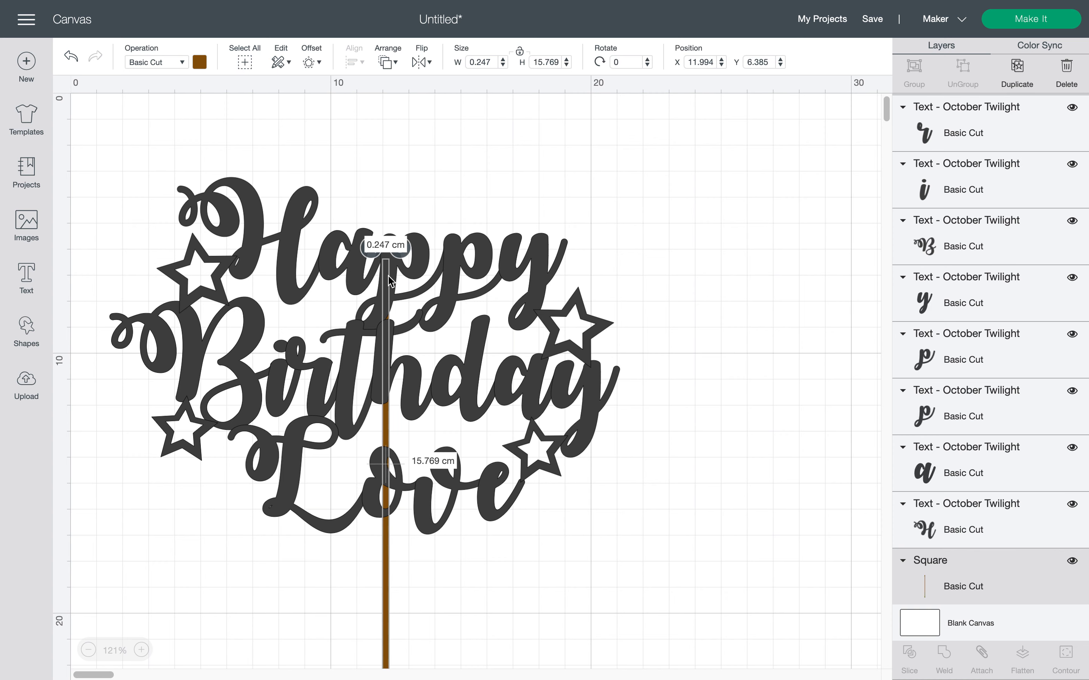
Rotate the stick to about 4 degrees and shift it to about X 11, Y 6.5 cm, behind the "h" of Birthday.
drag(403, 252, 417, 272)
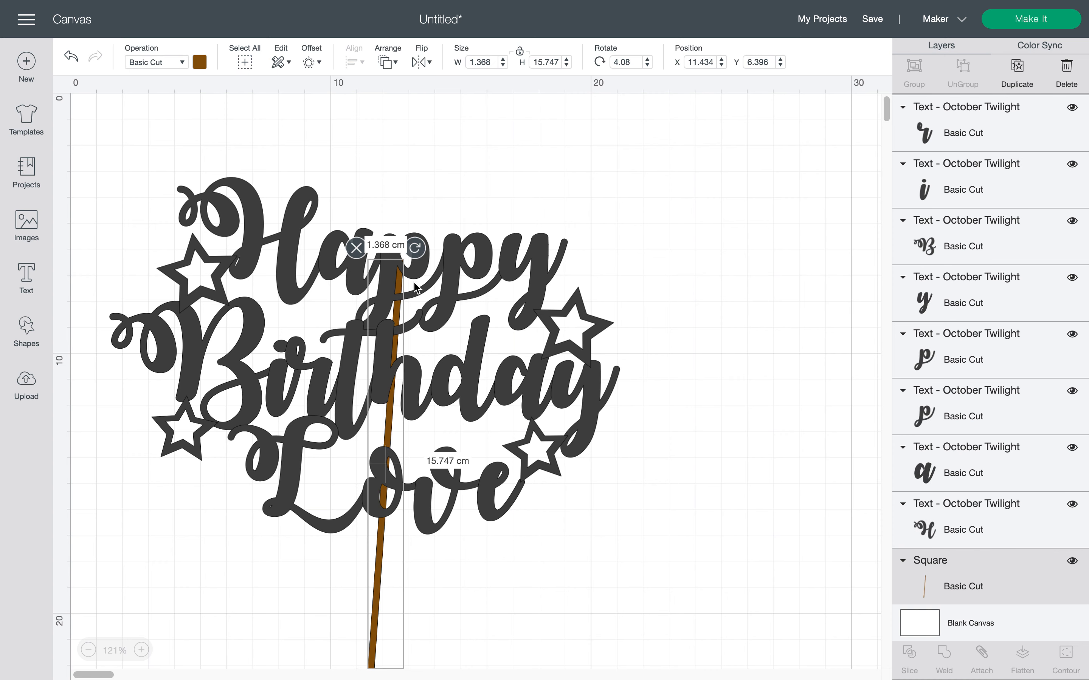
drag(379, 553, 369, 558)
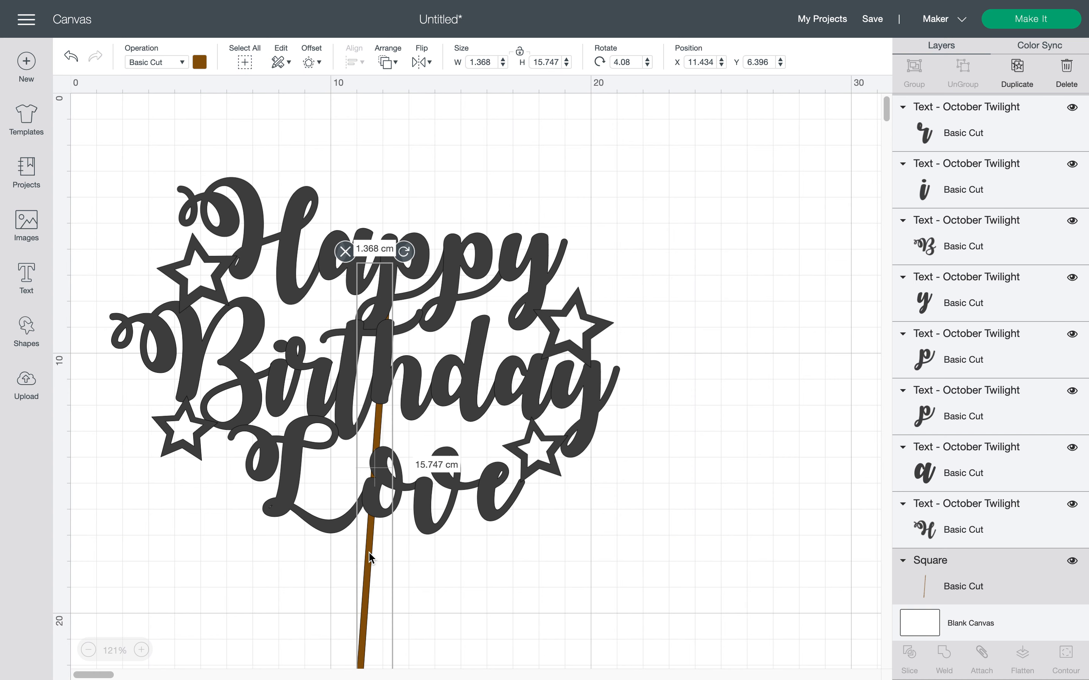
click(603, 657)
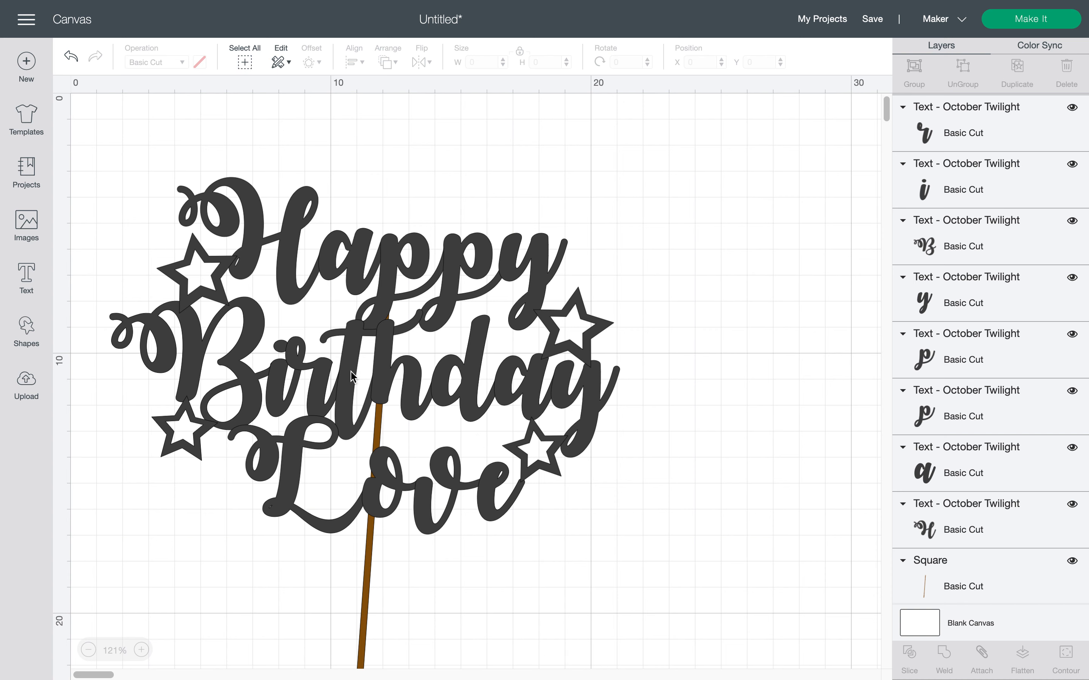
click(368, 581)
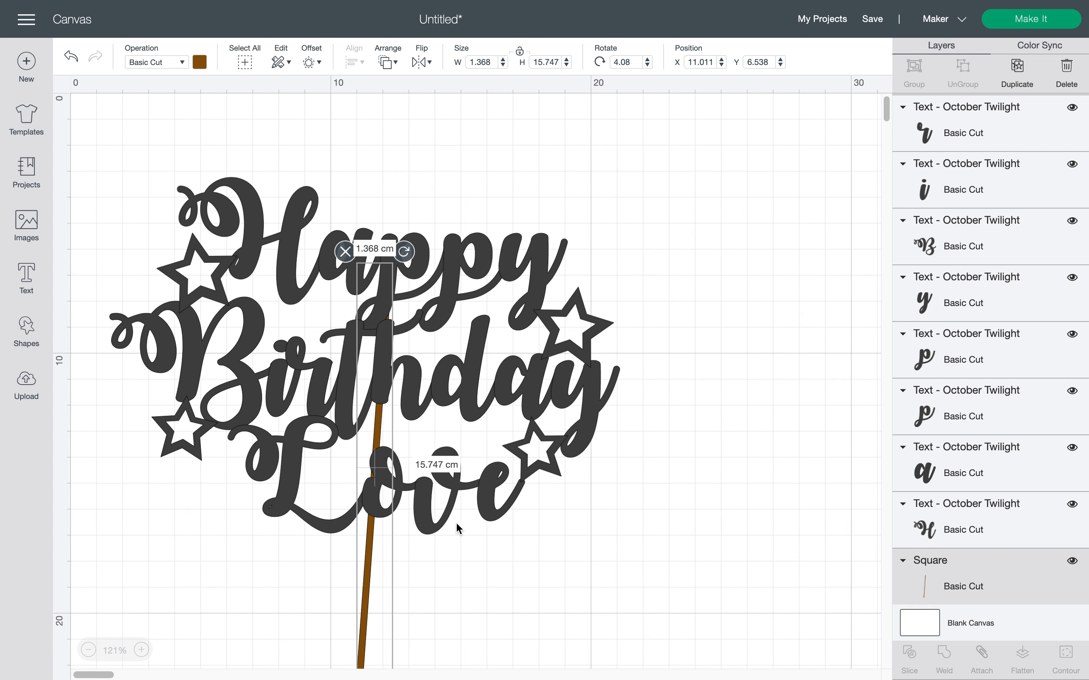
Move the brown stick clear of the lettering and delete it.
click(364, 572)
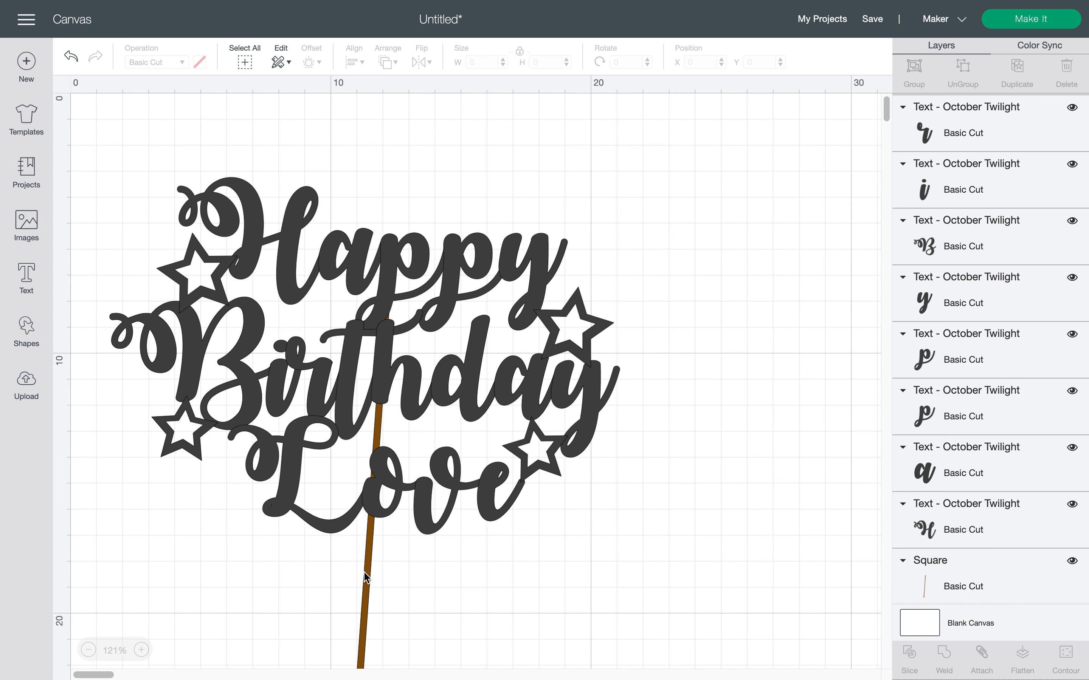
click(365, 573)
drag(365, 577, 780, 517)
click(761, 193)
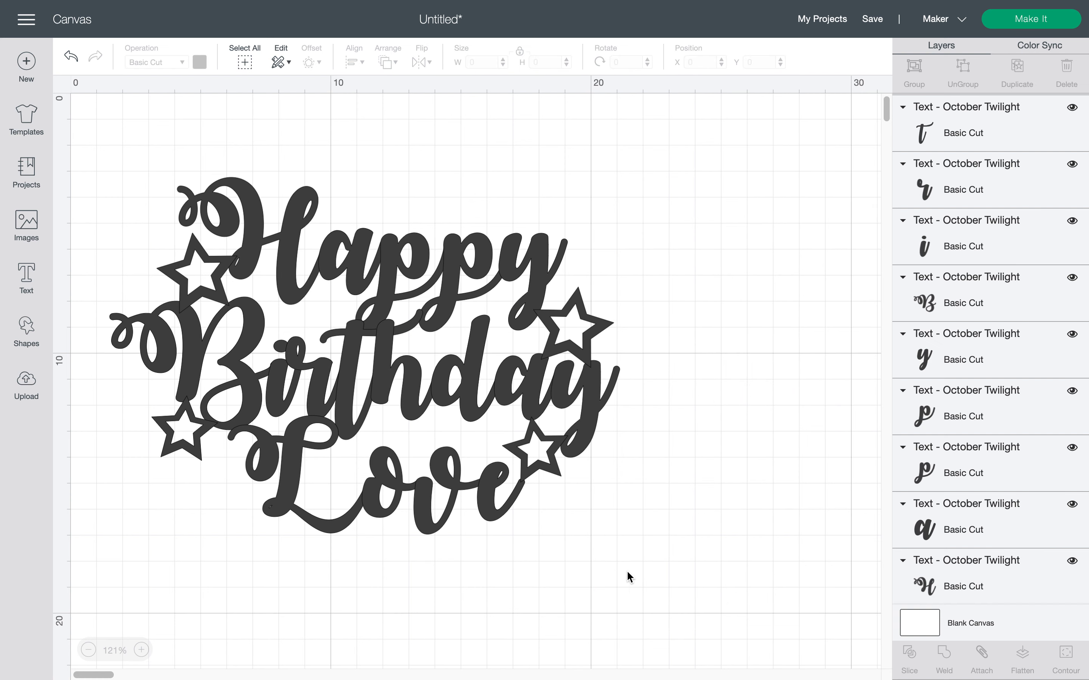
Select all the letters and the four outline stars and weld them into one shape.
click(541, 466)
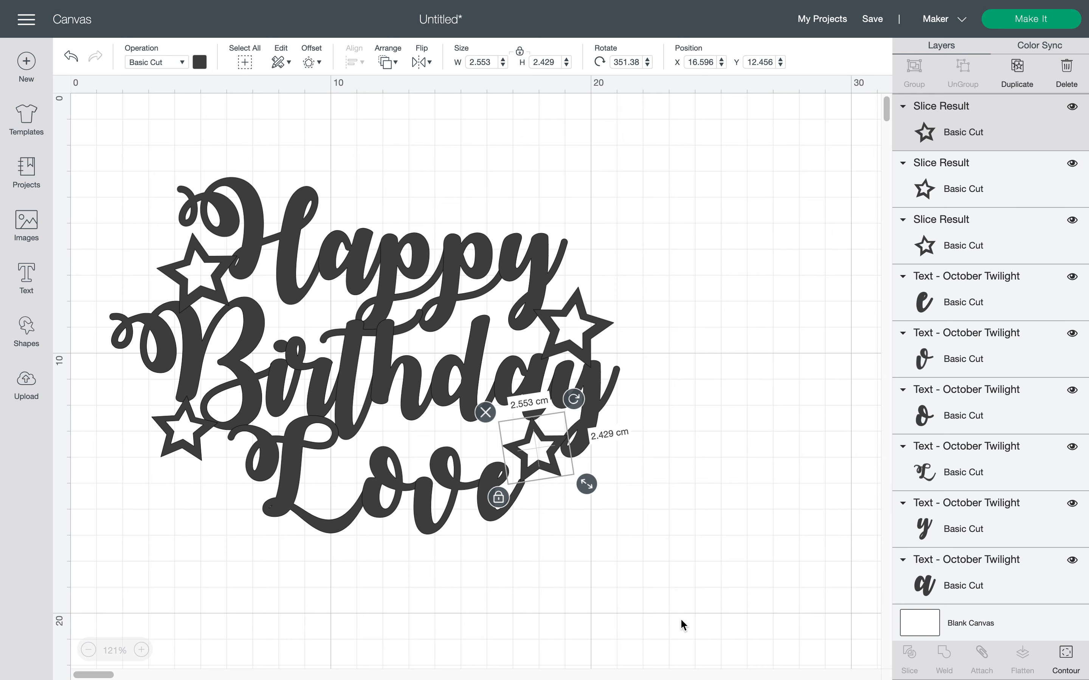
drag(682, 621, 89, 174)
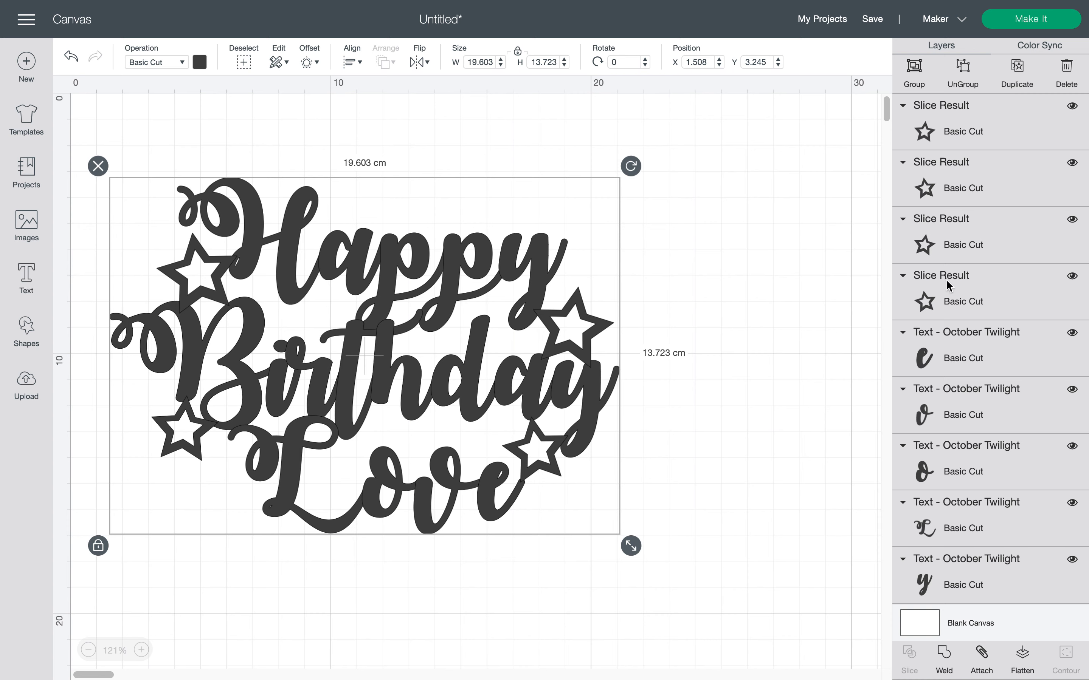
scroll(969, 473, down, 10)
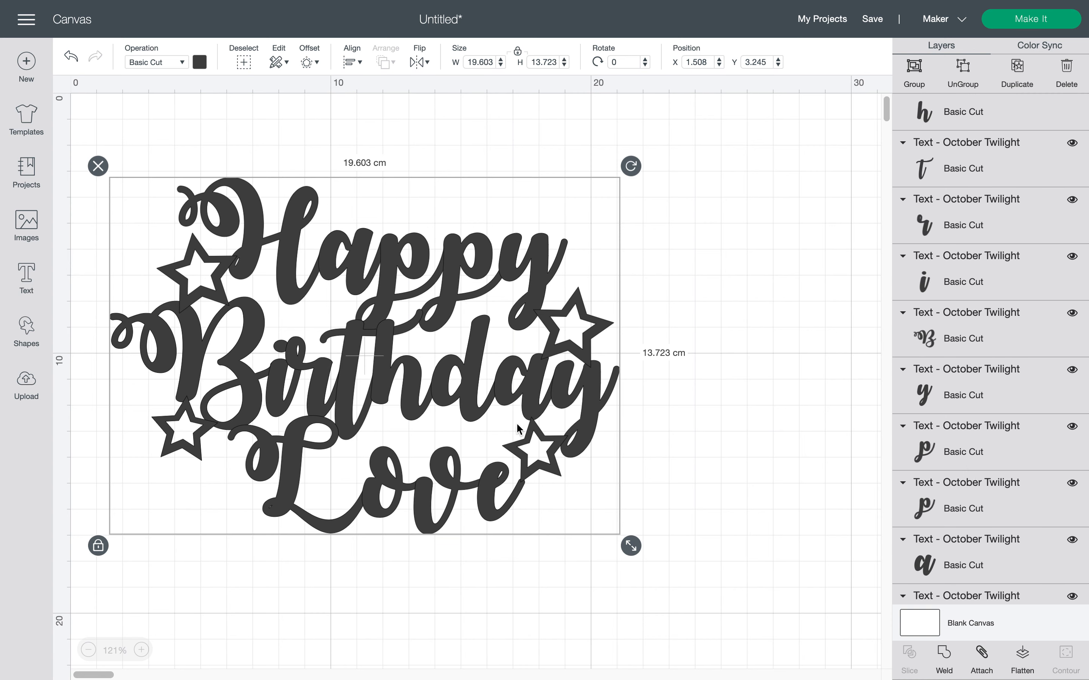
click(661, 481)
drag(642, 534, 85, 100)
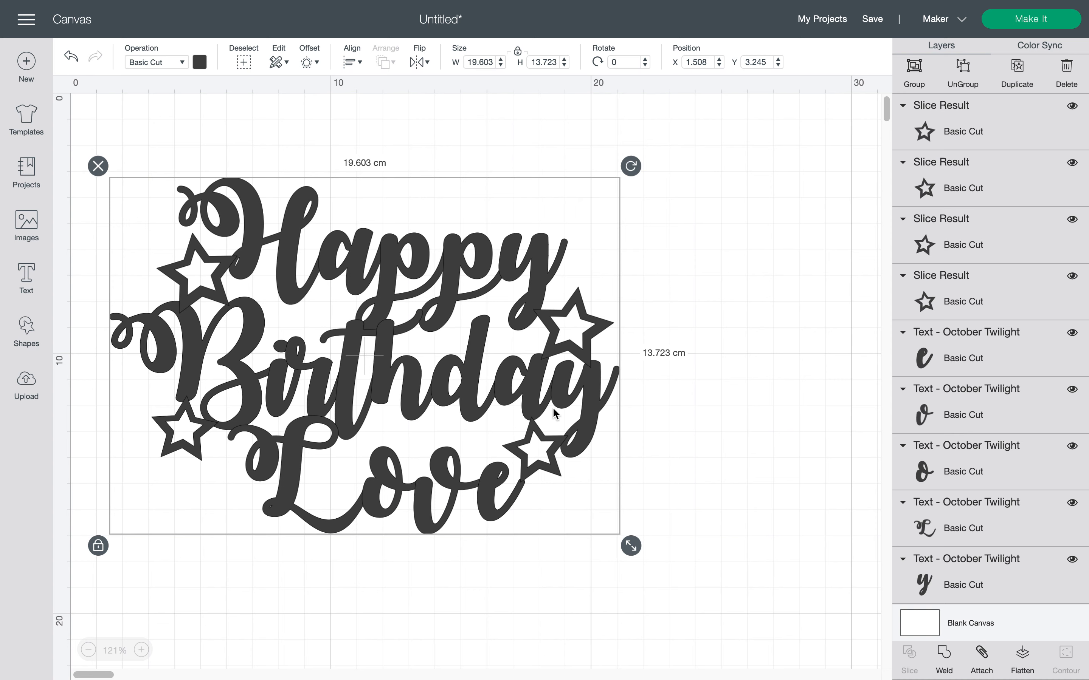
click(944, 661)
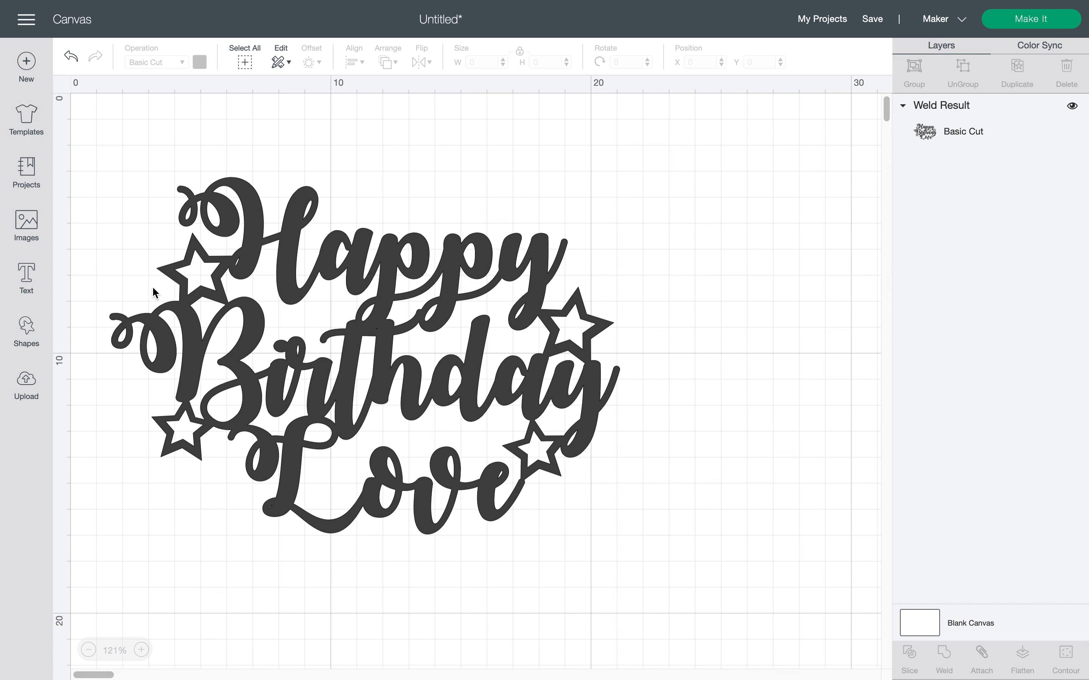
Move the welded topper to about X 1.65, Y 2.08 cm and set its width to 18.5 cm with proportions locked.
click(950, 130)
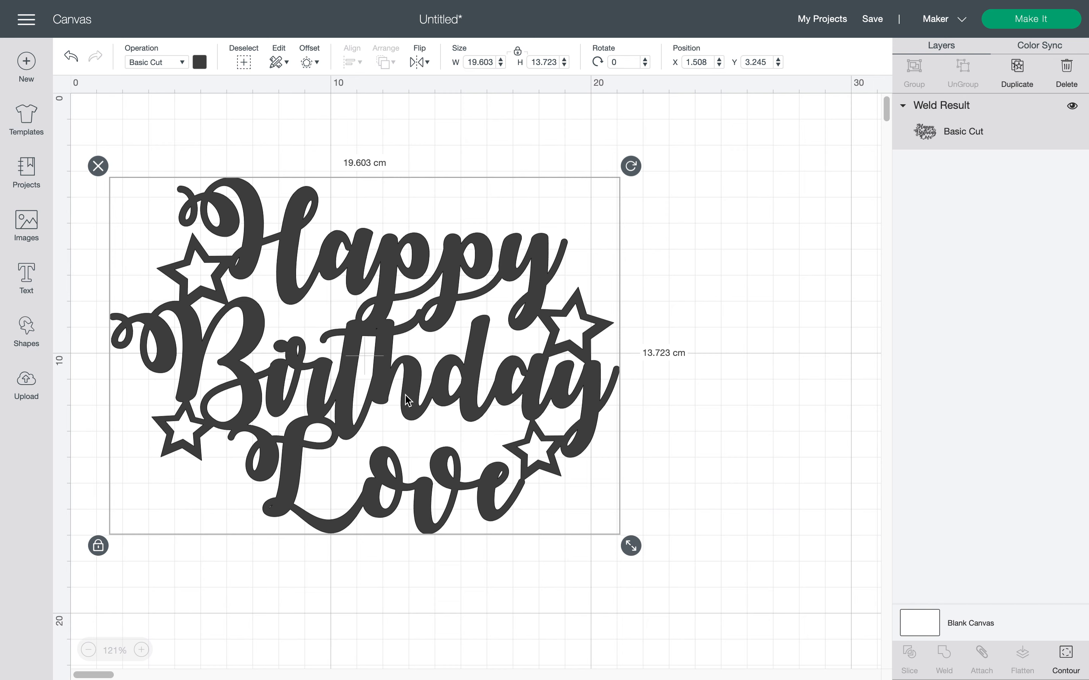
drag(413, 398, 416, 367)
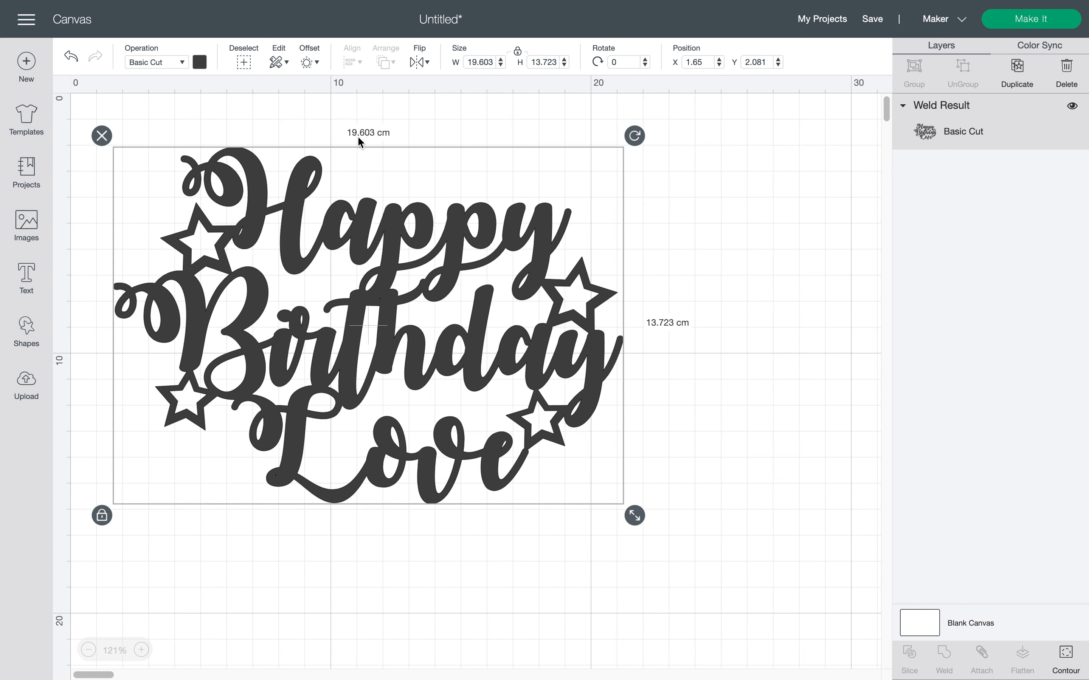
double_click(481, 62)
click(482, 61)
double_click(482, 60)
text(18.5)
key(Return)
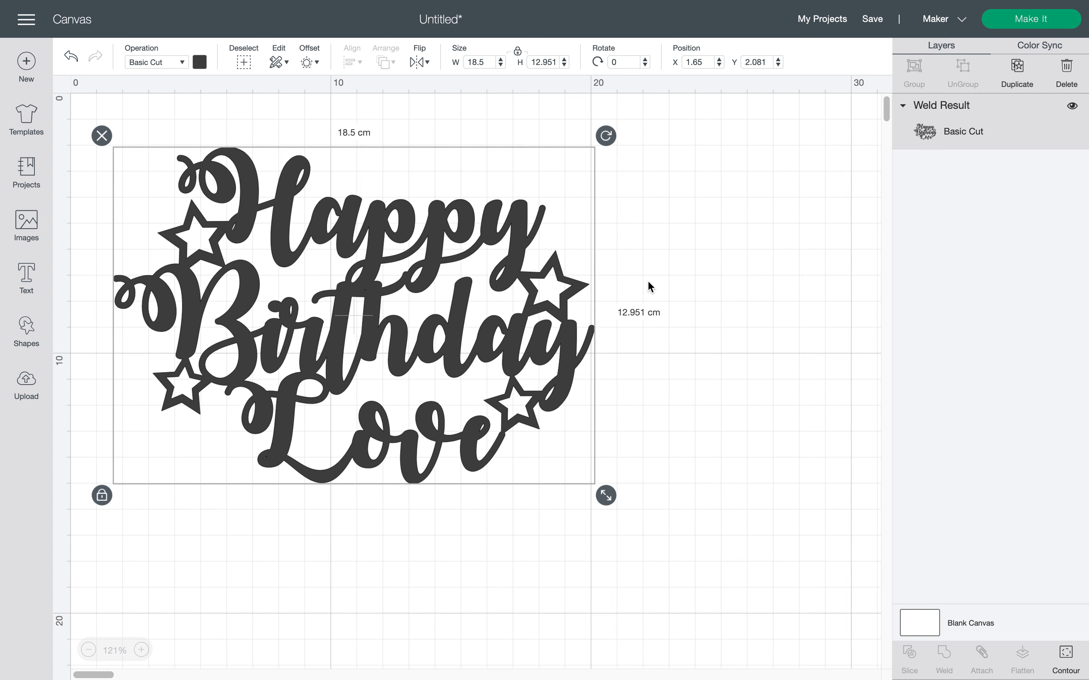
mouse_move(772, 5)
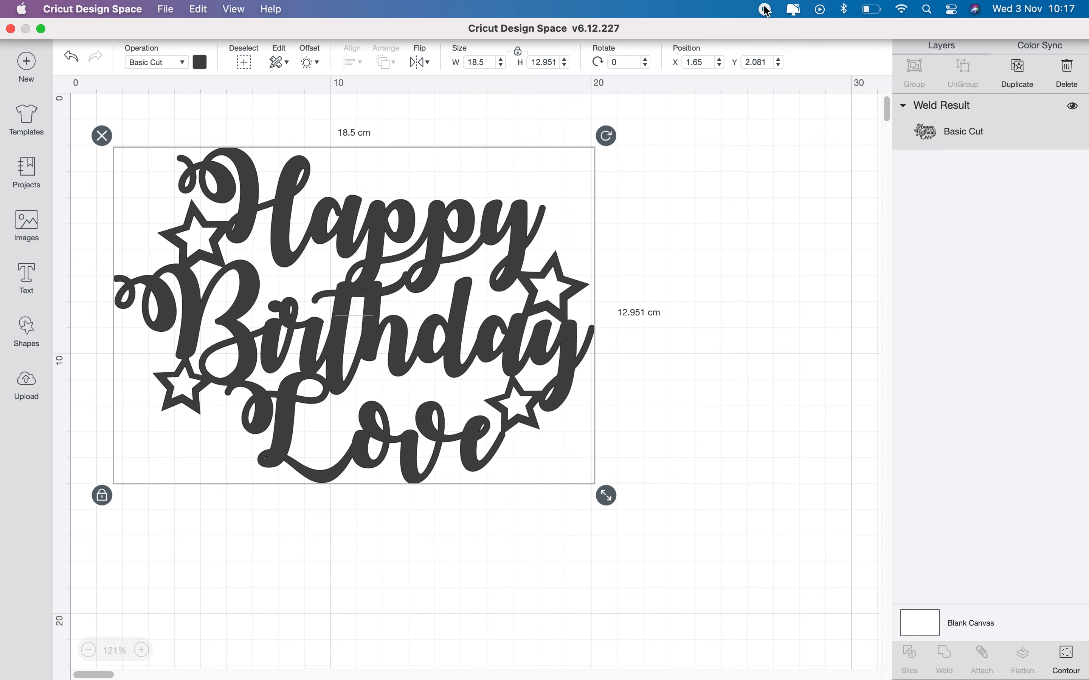